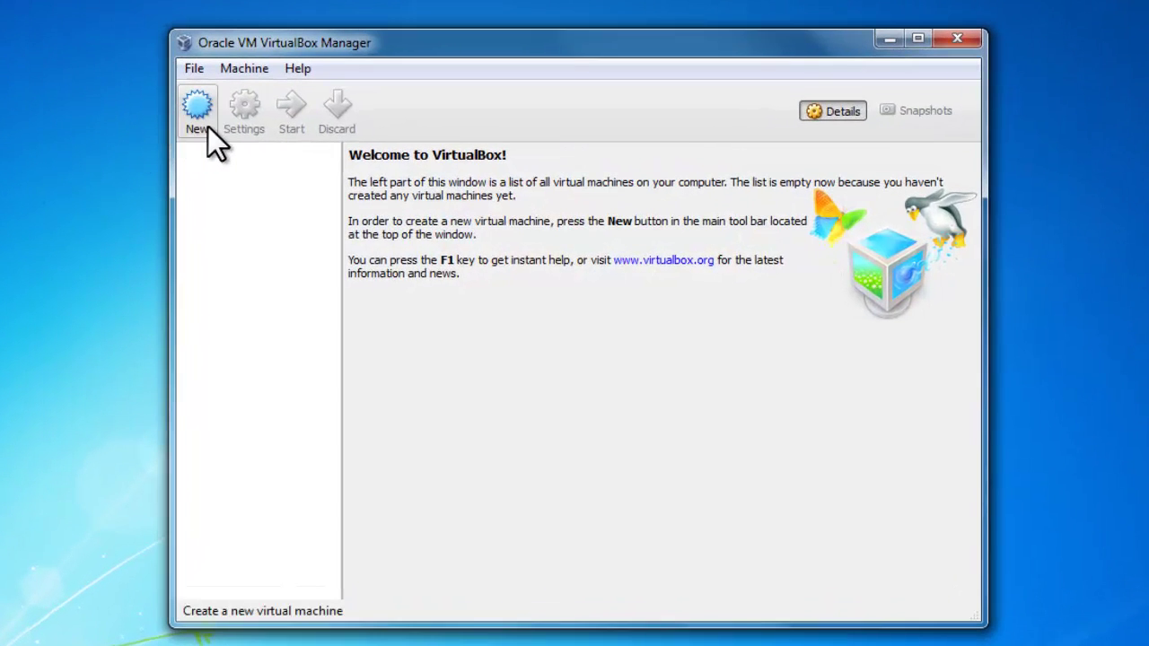
# Set up a new virtual machine named Mavericks with version Mac OS X (64 bit) and 2048 MB of memory
pyautogui.click(209, 127)
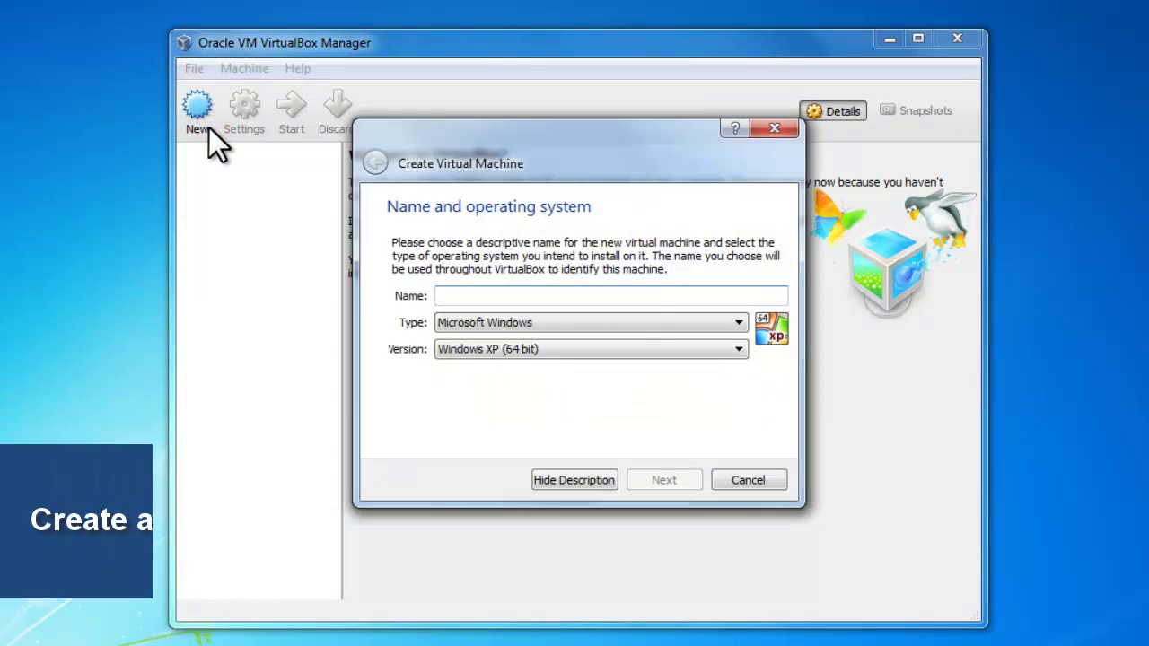
pyautogui.click(447, 293)
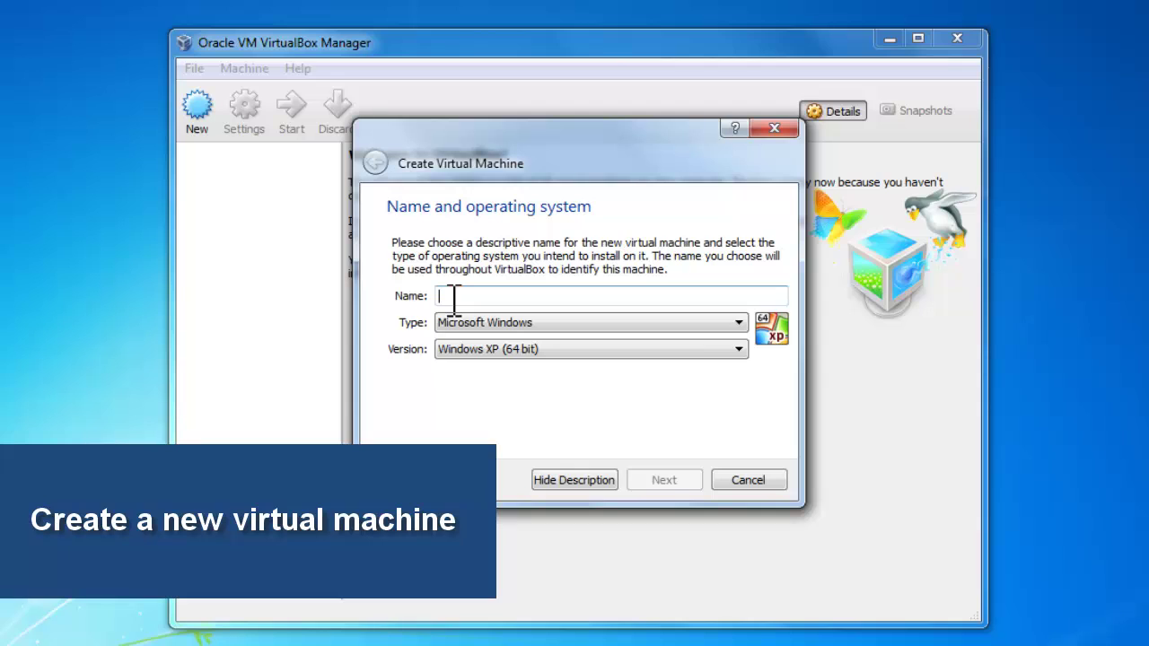
pyautogui.write('Mavericks')
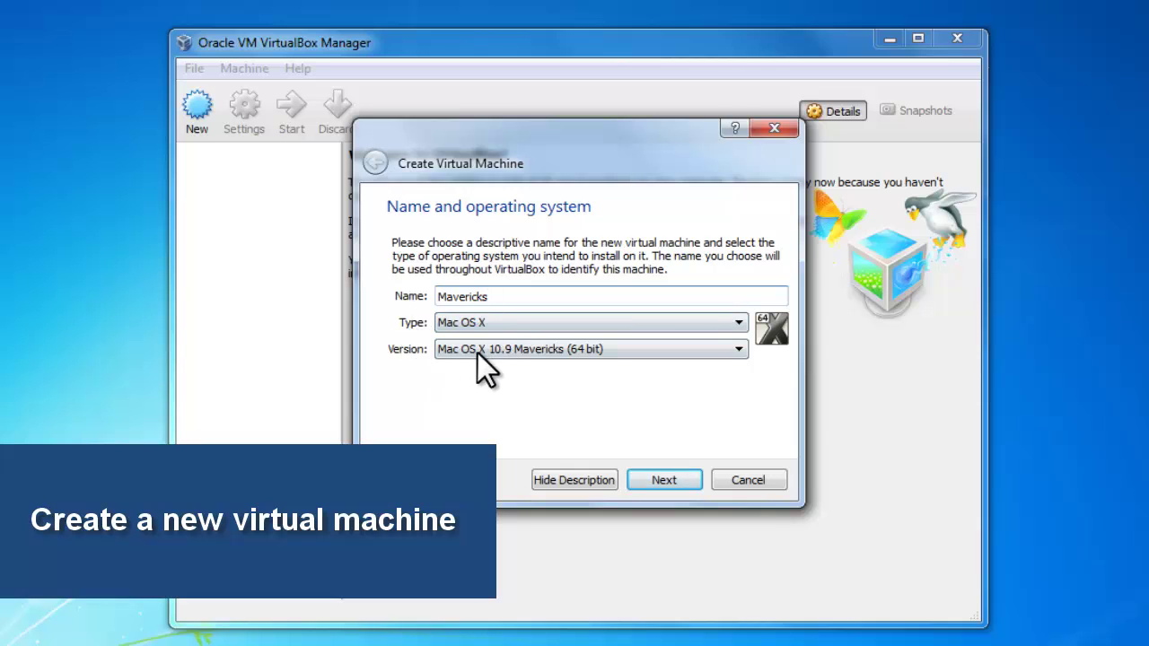
pyautogui.click(507, 352)
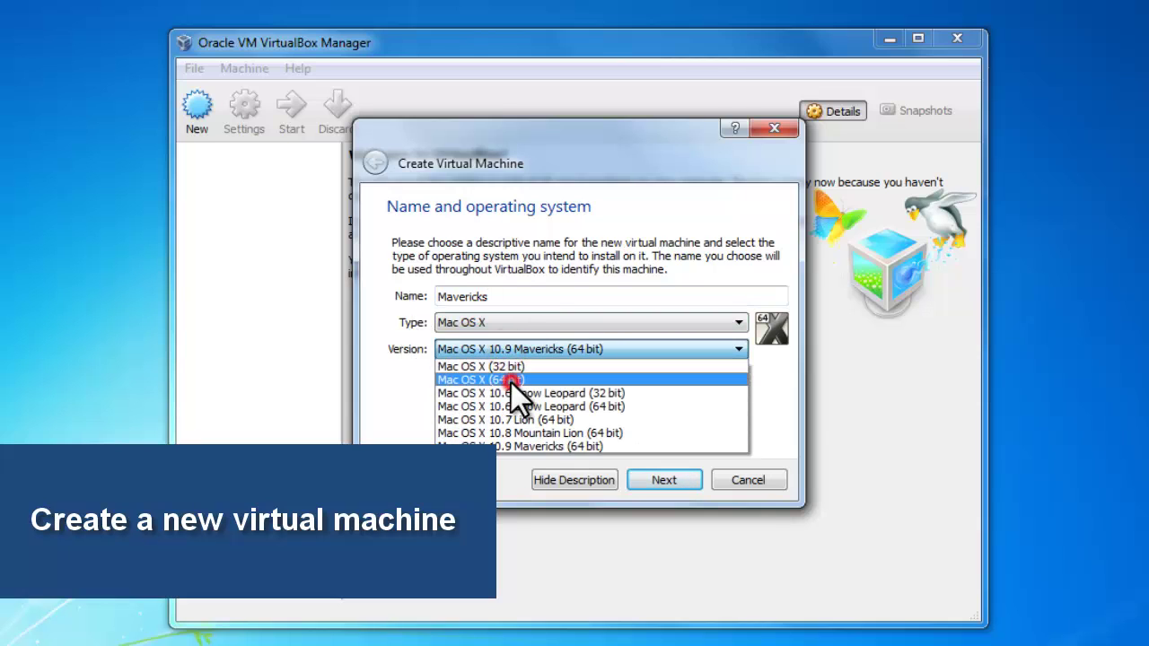
pyautogui.click(510, 380)
pyautogui.click(642, 477)
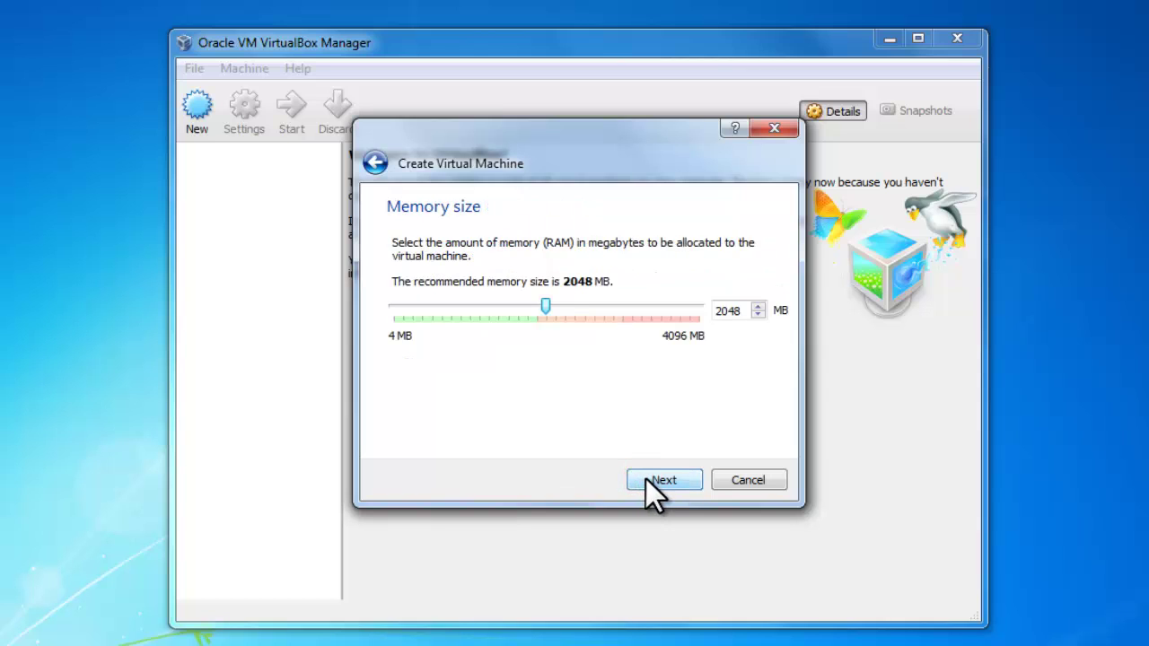
pyautogui.click(645, 479)
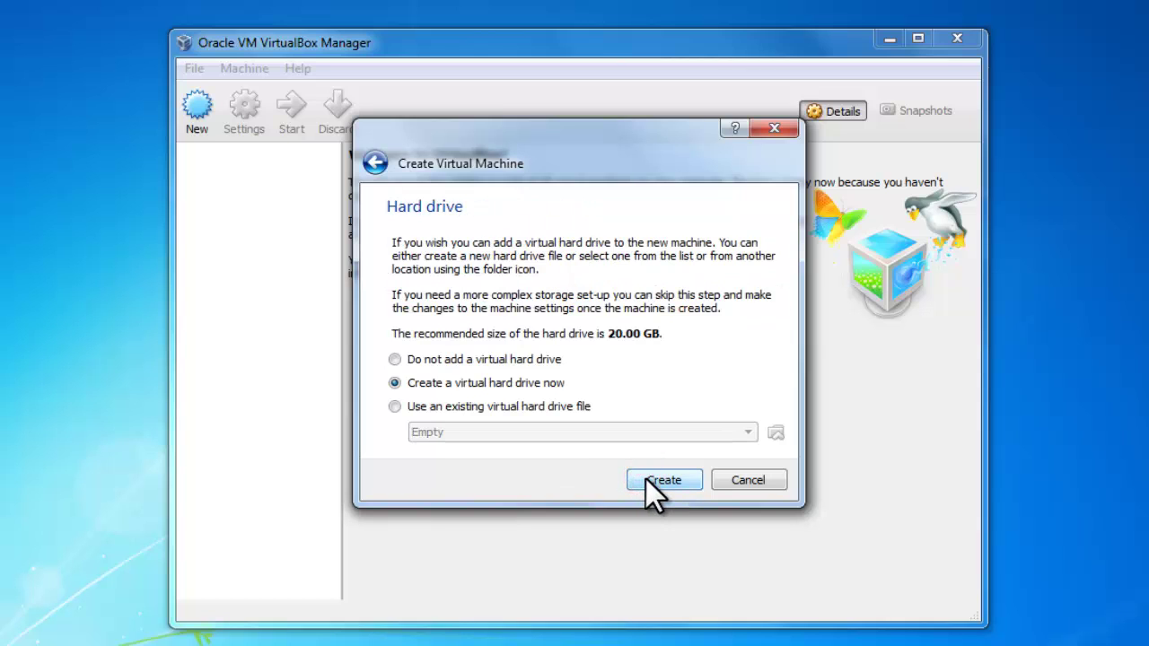
# Create a dynamically allocated 20 GB VDI virtual hard drive for the new machine
pyautogui.click(646, 479)
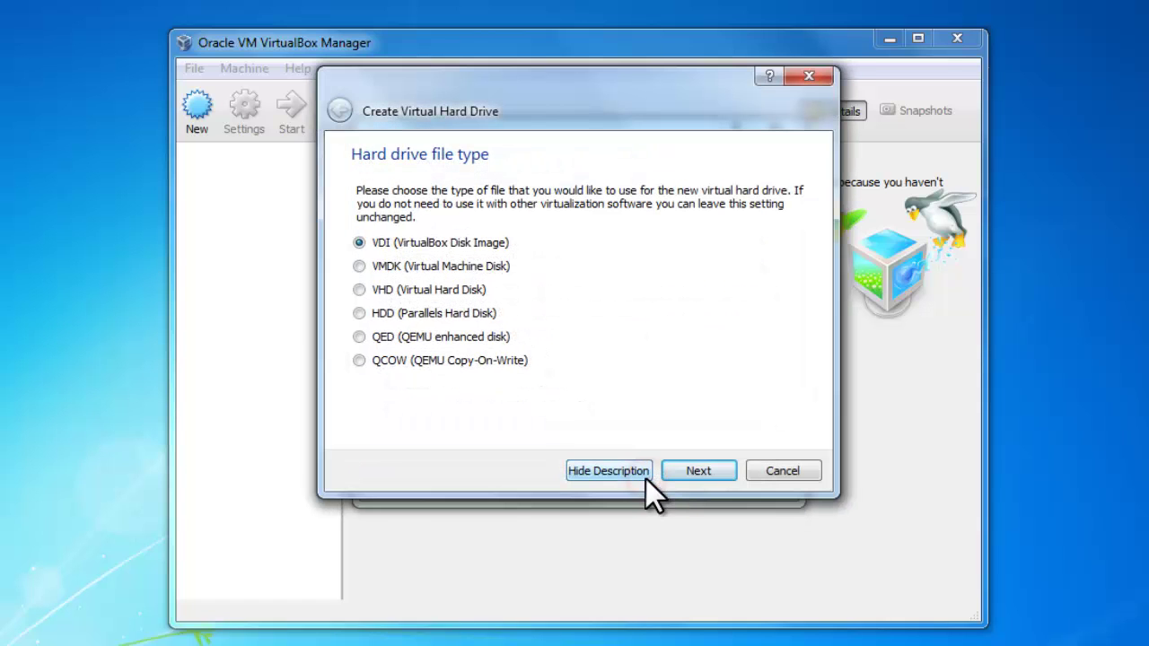
pyautogui.click(689, 469)
pyautogui.click(689, 468)
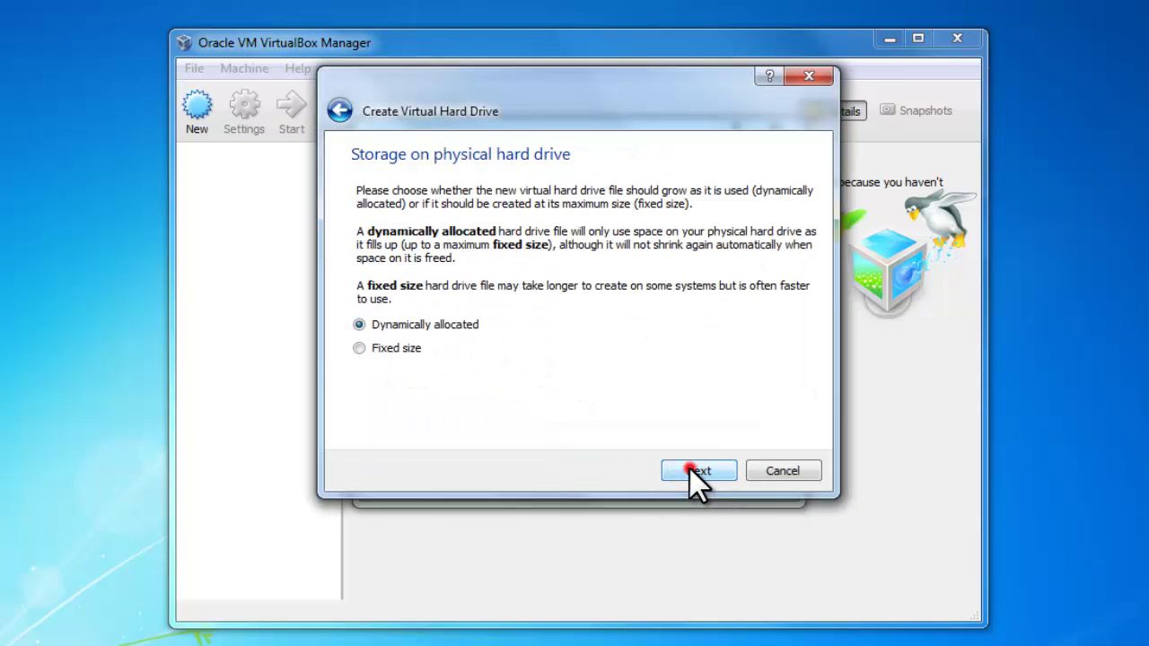
pyautogui.click(690, 475)
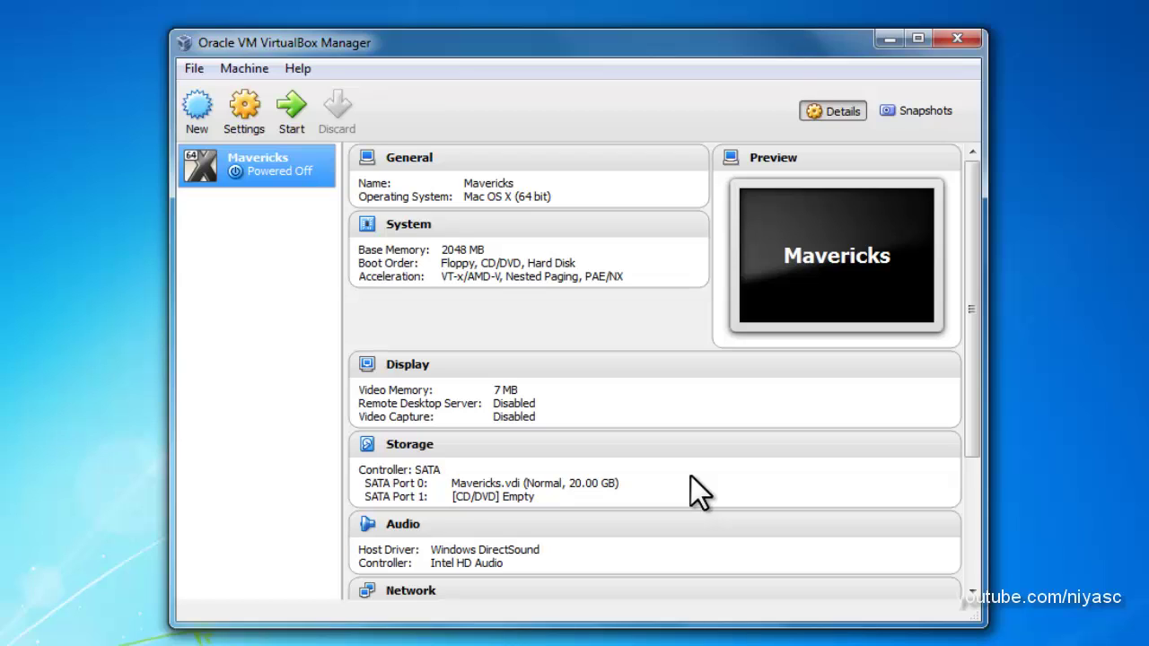
# Disable EFI in the Mavericks machine's system settings
pyautogui.click(247, 123)
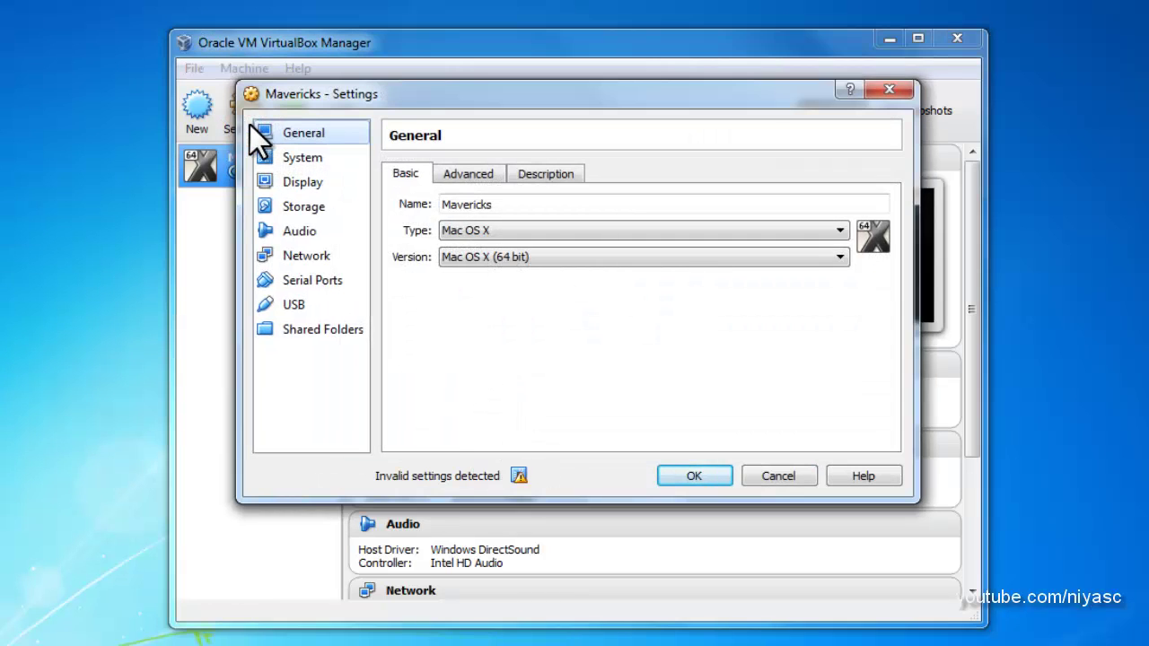
pyautogui.click(306, 159)
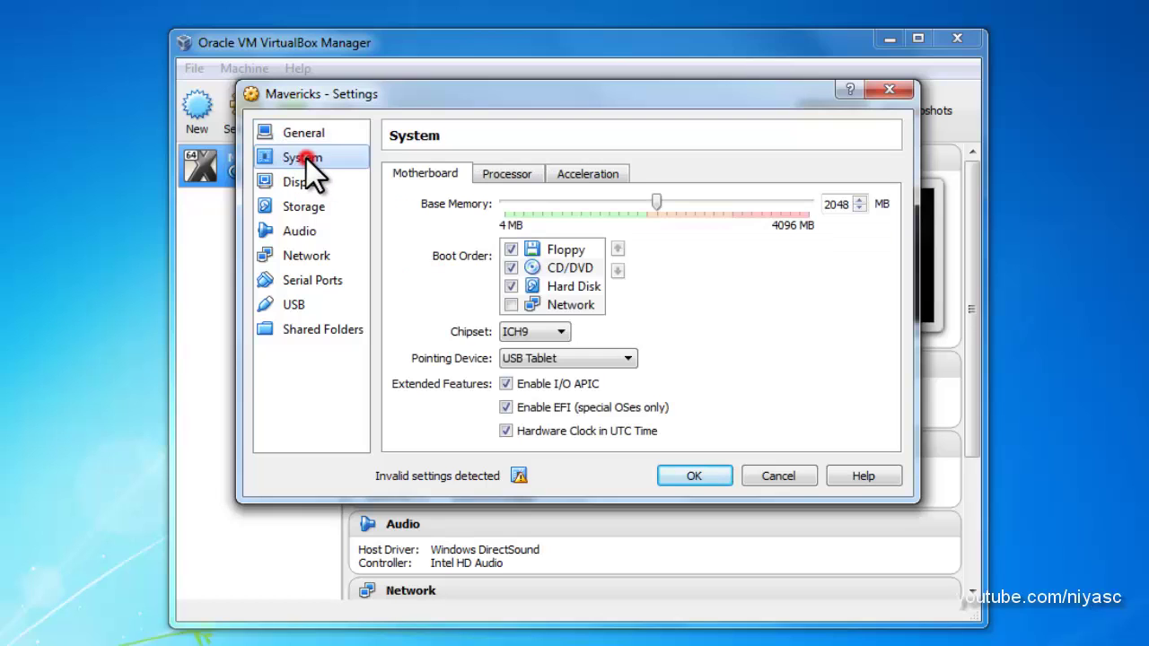
pyautogui.click(506, 405)
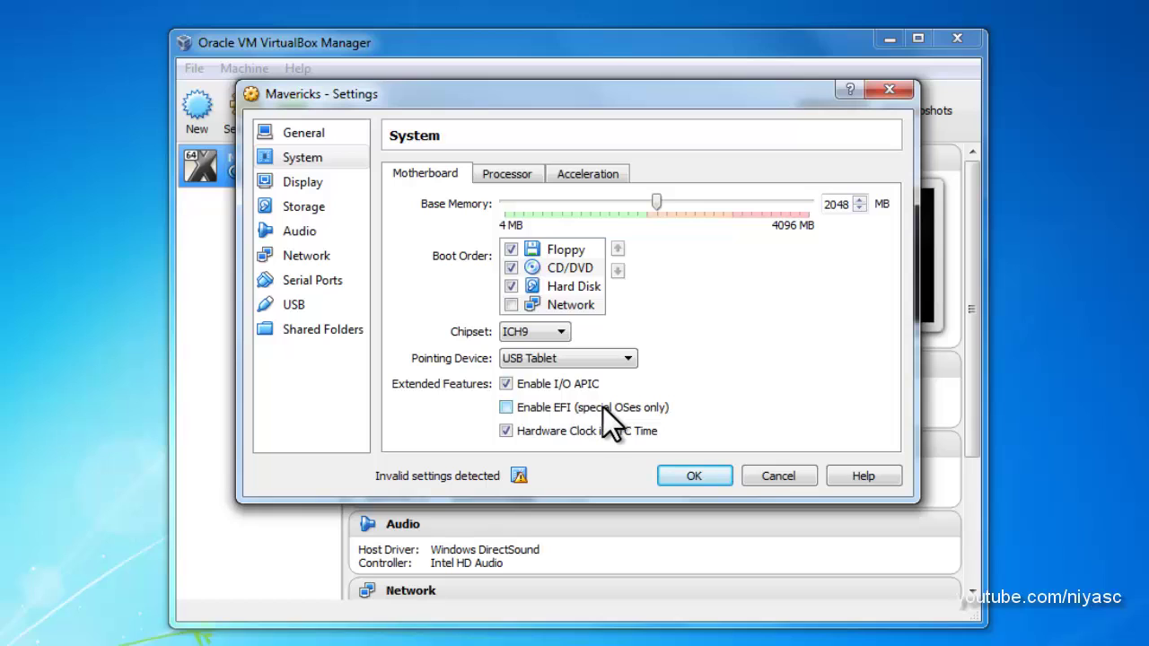
# Attach OSX-Mavericks.iso from the MAC OS X folder on drive D: to the empty CD/DVD drive and save the settings
pyautogui.click(314, 206)
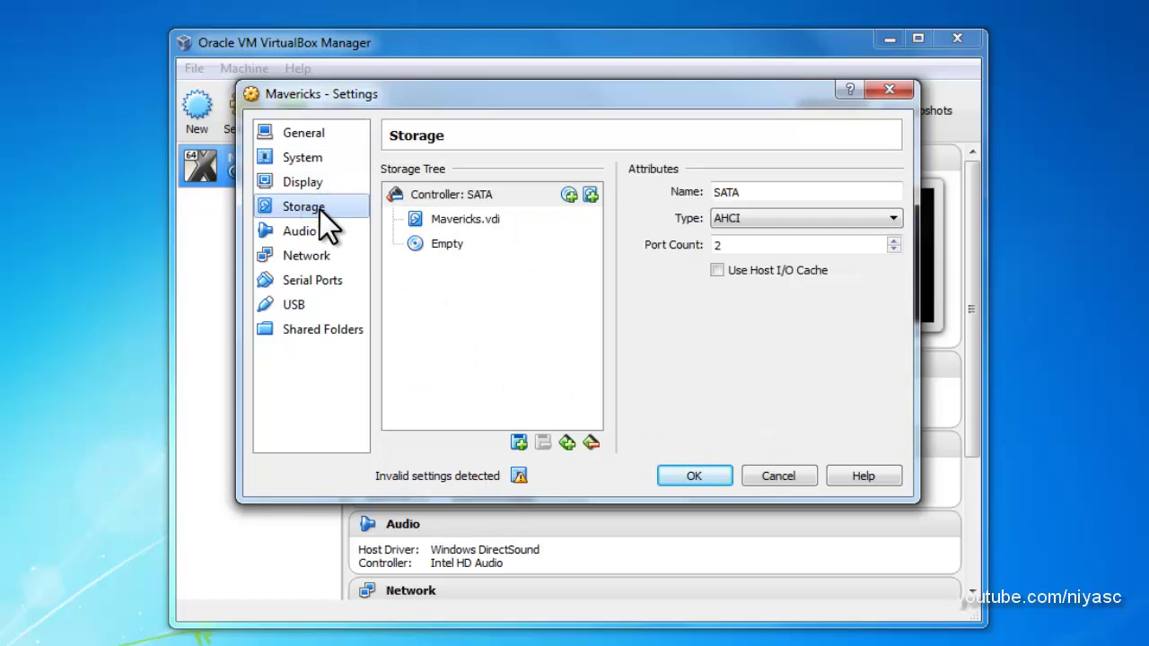
pyautogui.click(444, 243)
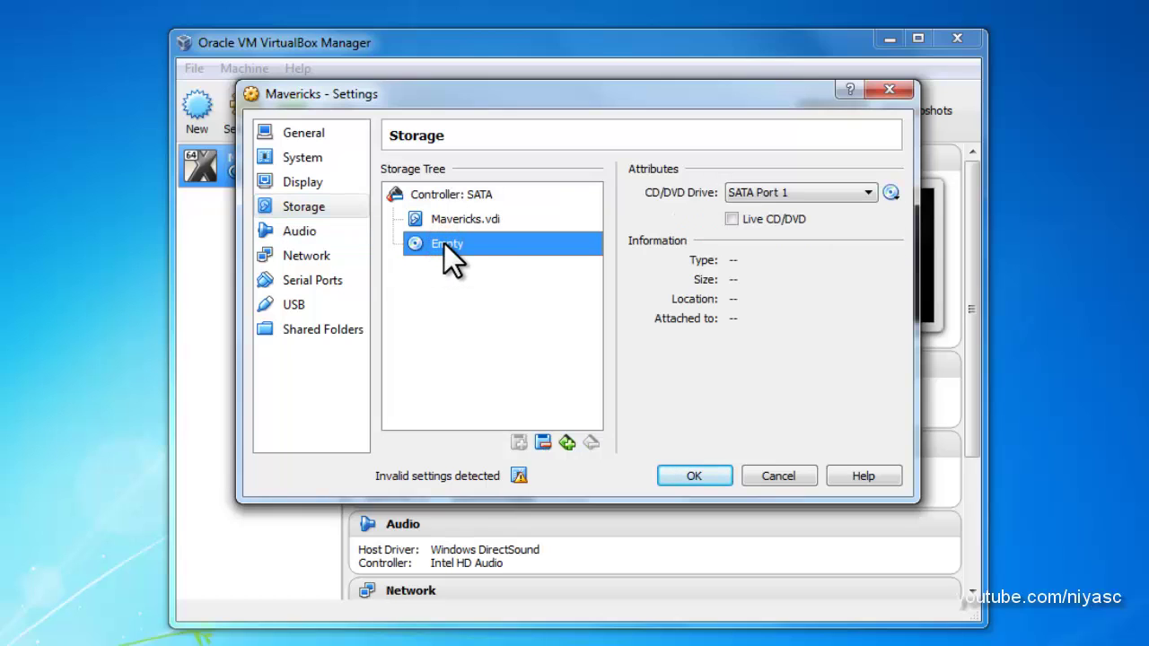
pyautogui.click(896, 194)
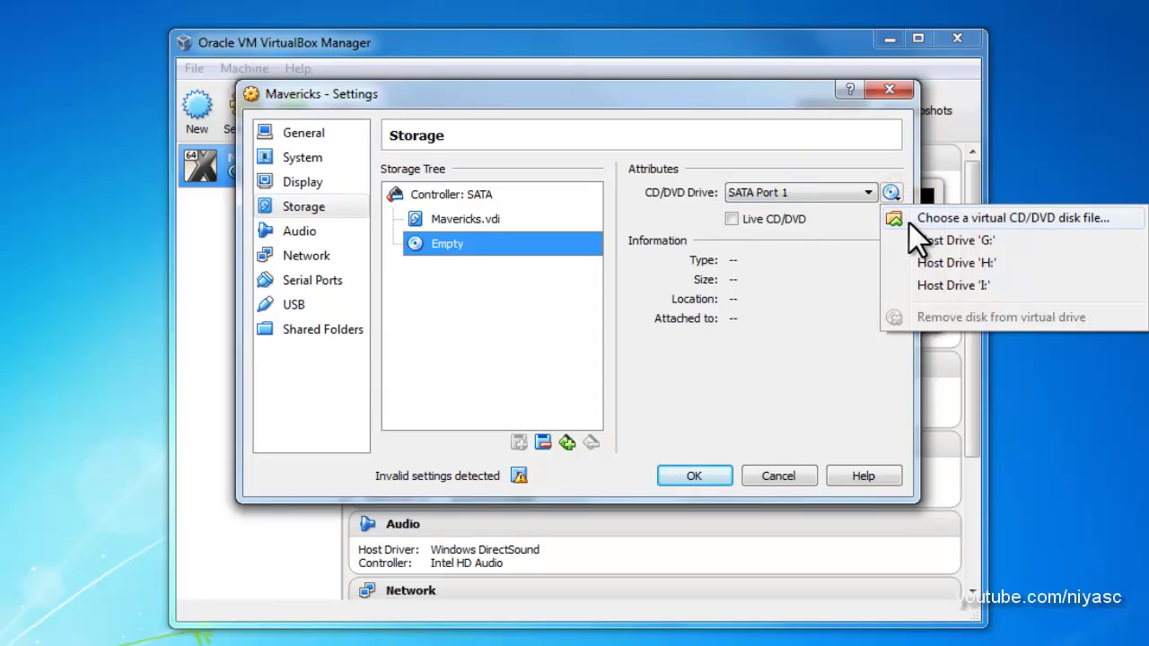
pyautogui.click(1032, 216)
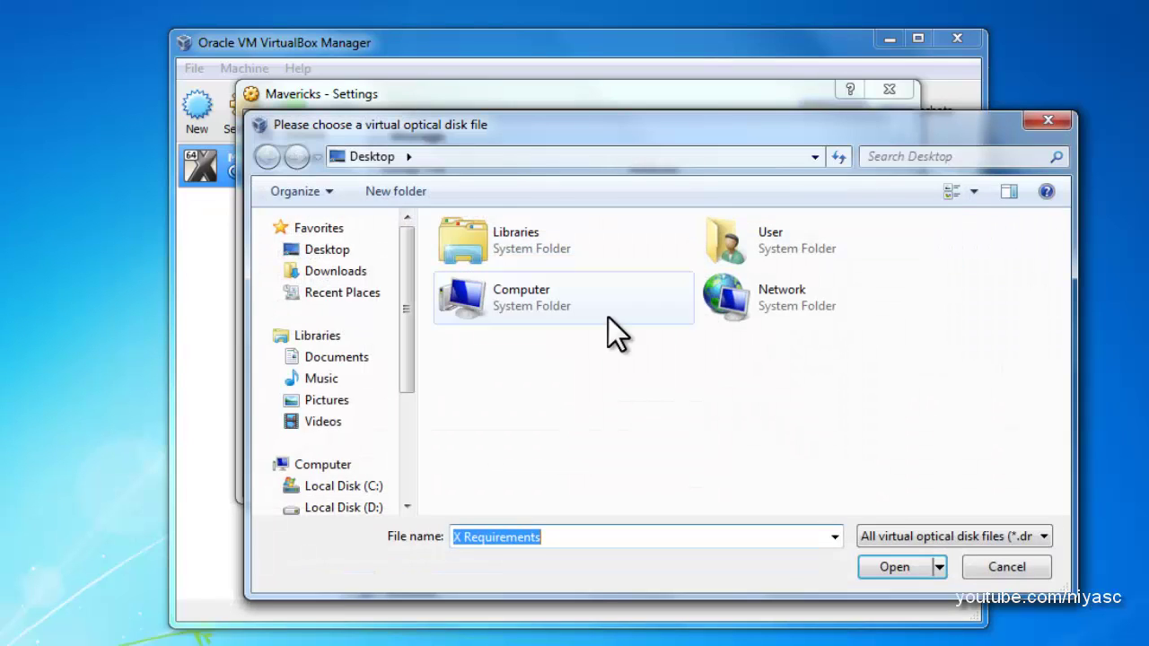
pyautogui.click(377, 507)
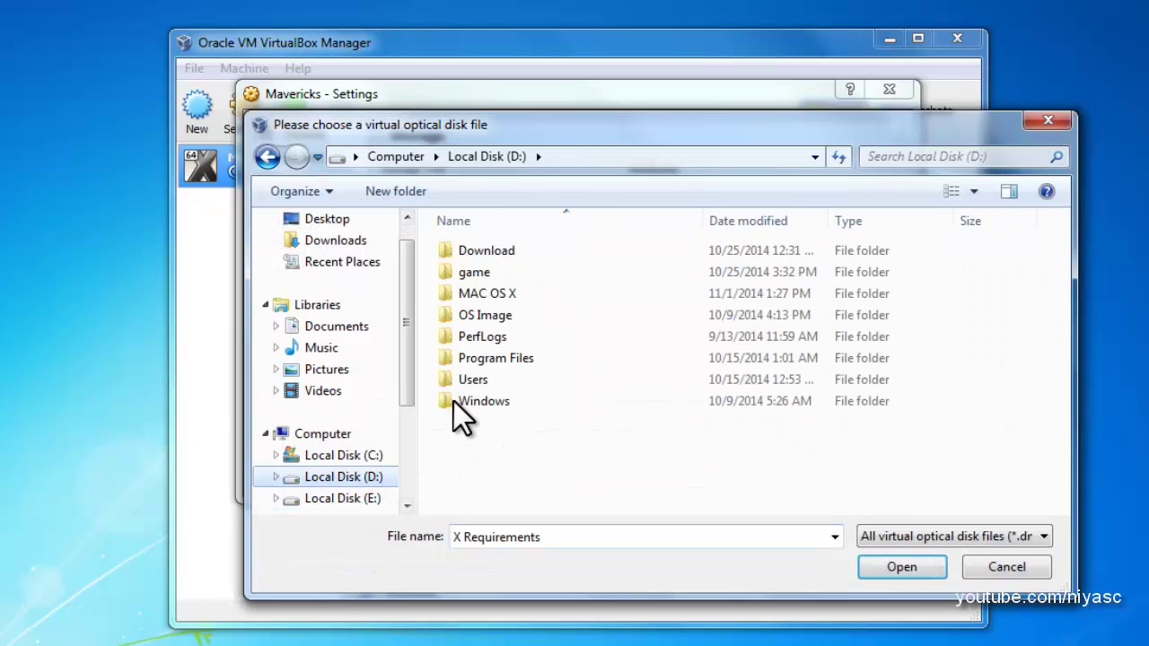
pyautogui.doubleClick(485, 294)
pyautogui.click(477, 254)
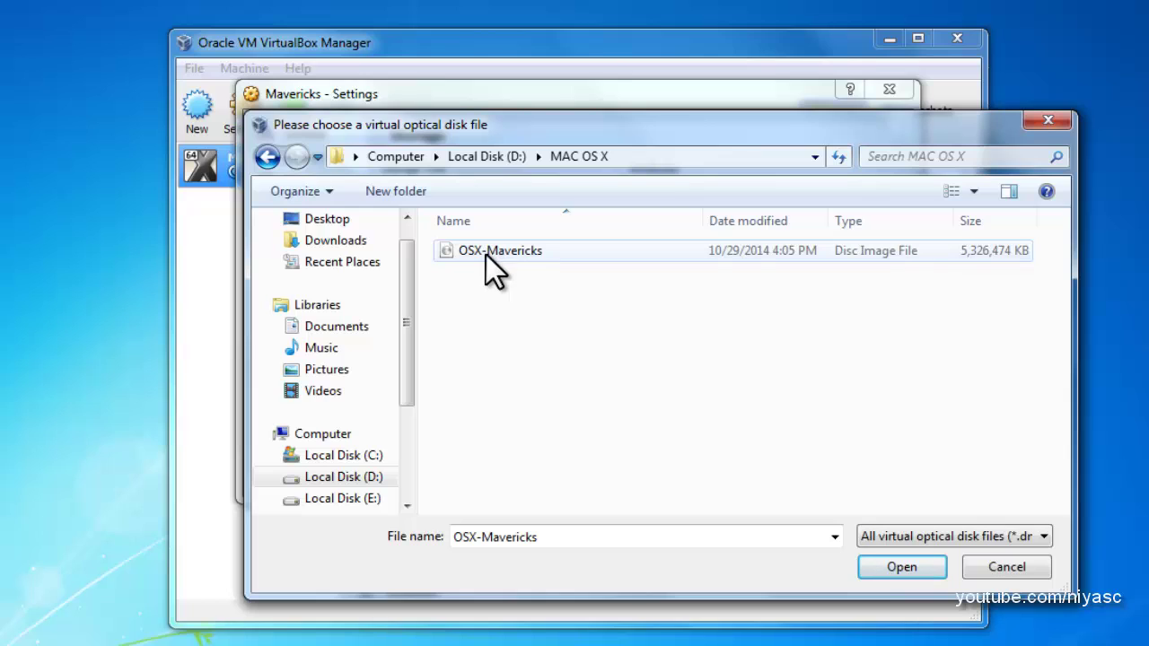
pyautogui.click(485, 253)
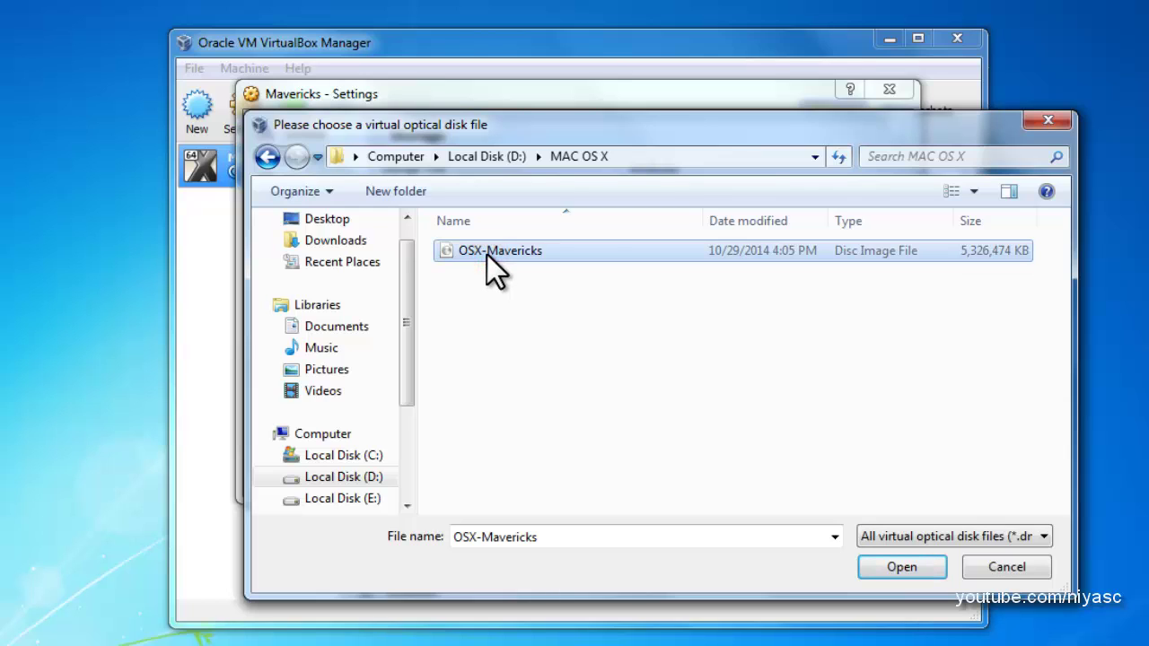
pyautogui.click(892, 567)
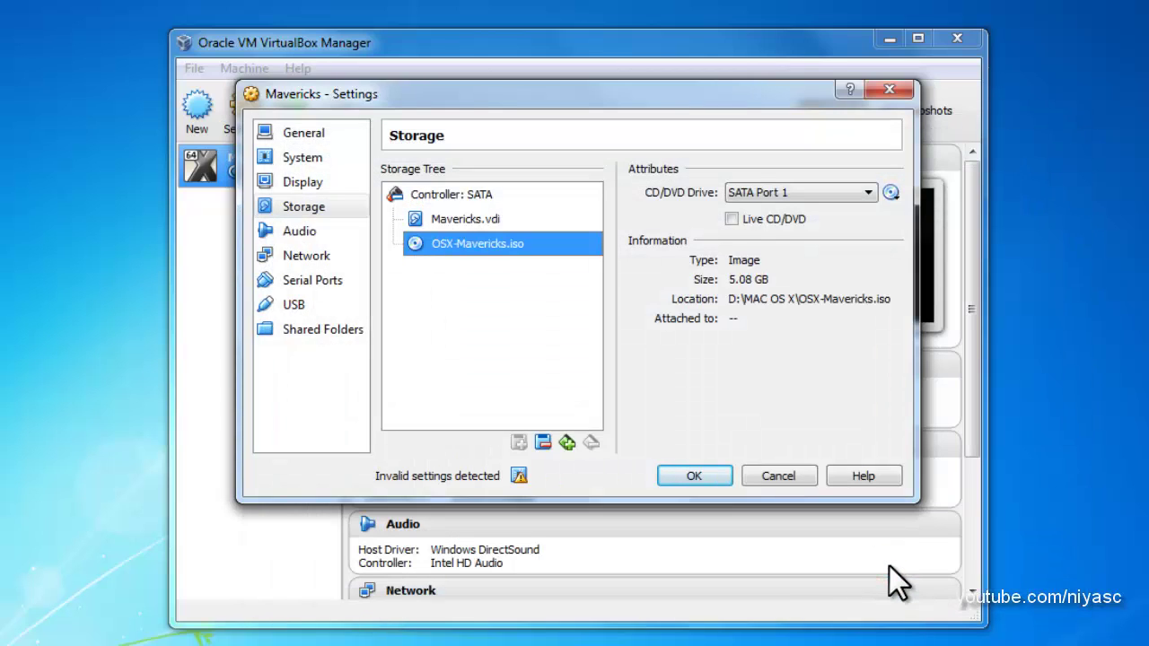
pyautogui.click(695, 477)
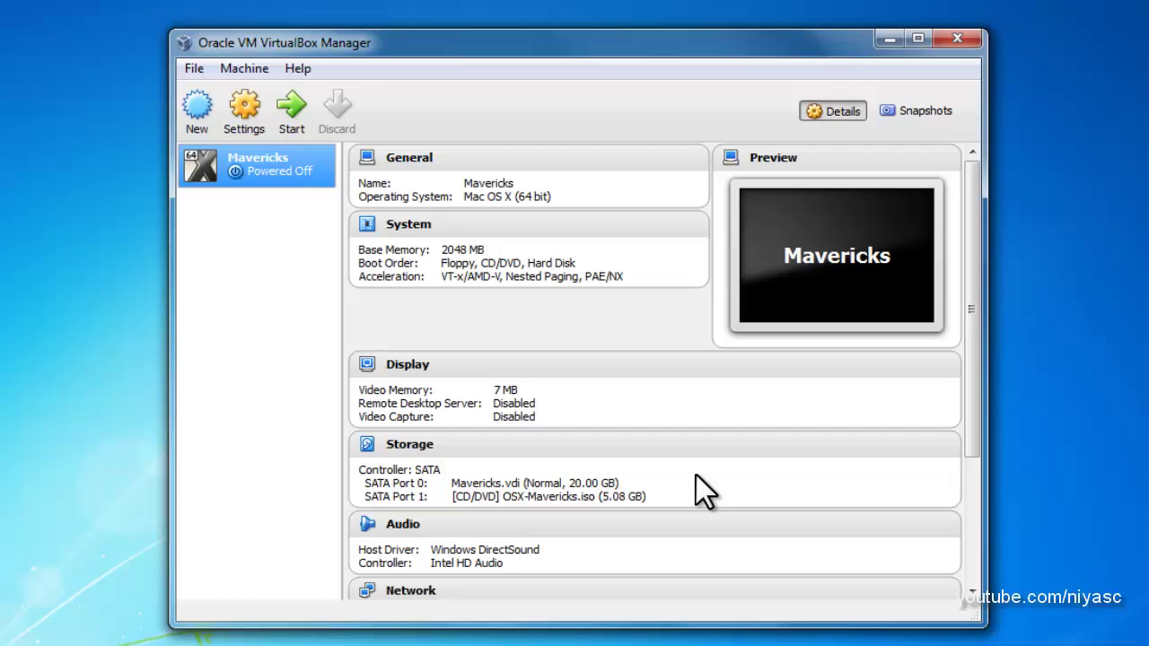
# Start the Mavericks virtual machine, dismiss the keyboard capture notice and switch its window to fullscreen mode
pyautogui.click(286, 116)
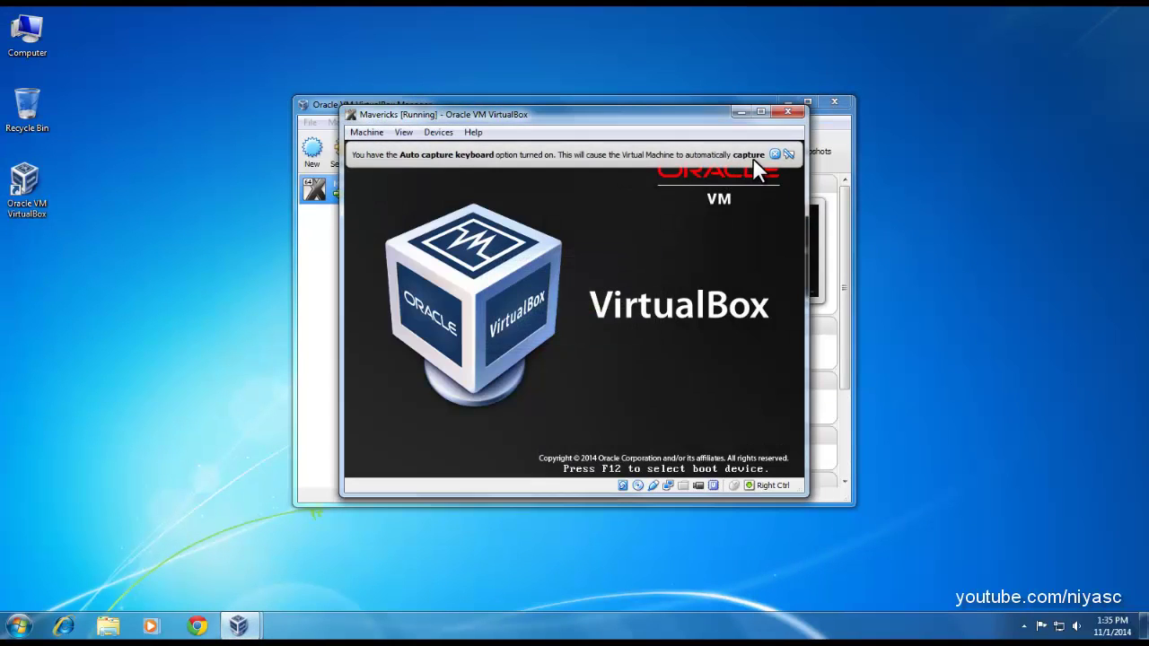
pyautogui.click(774, 154)
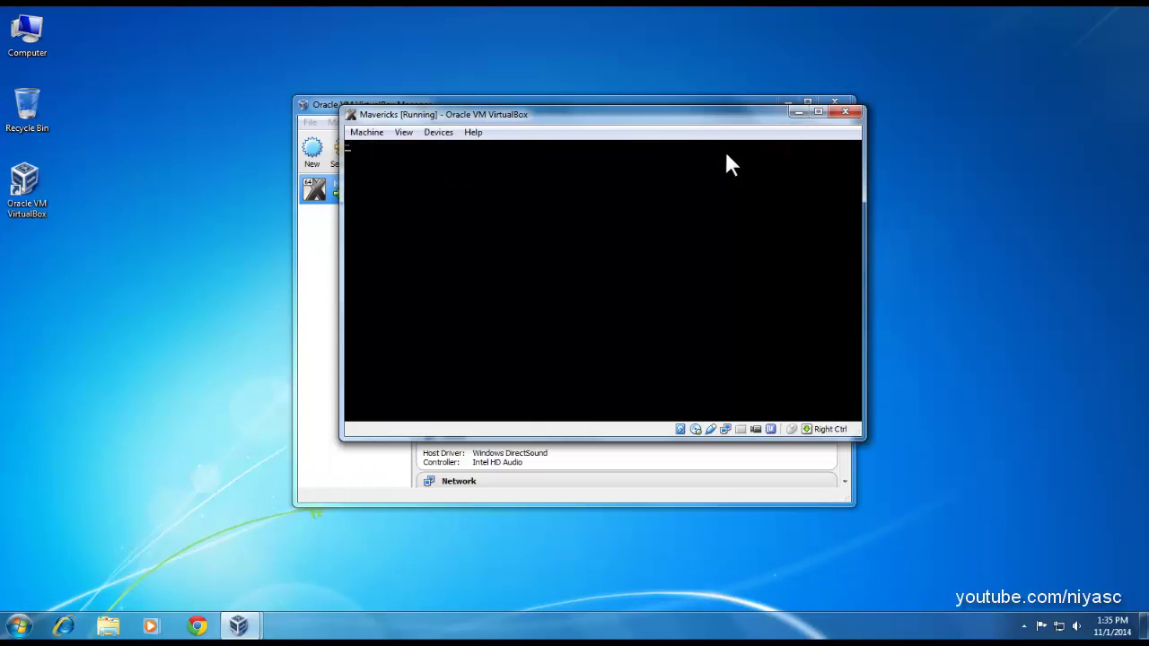
pyautogui.click(404, 134)
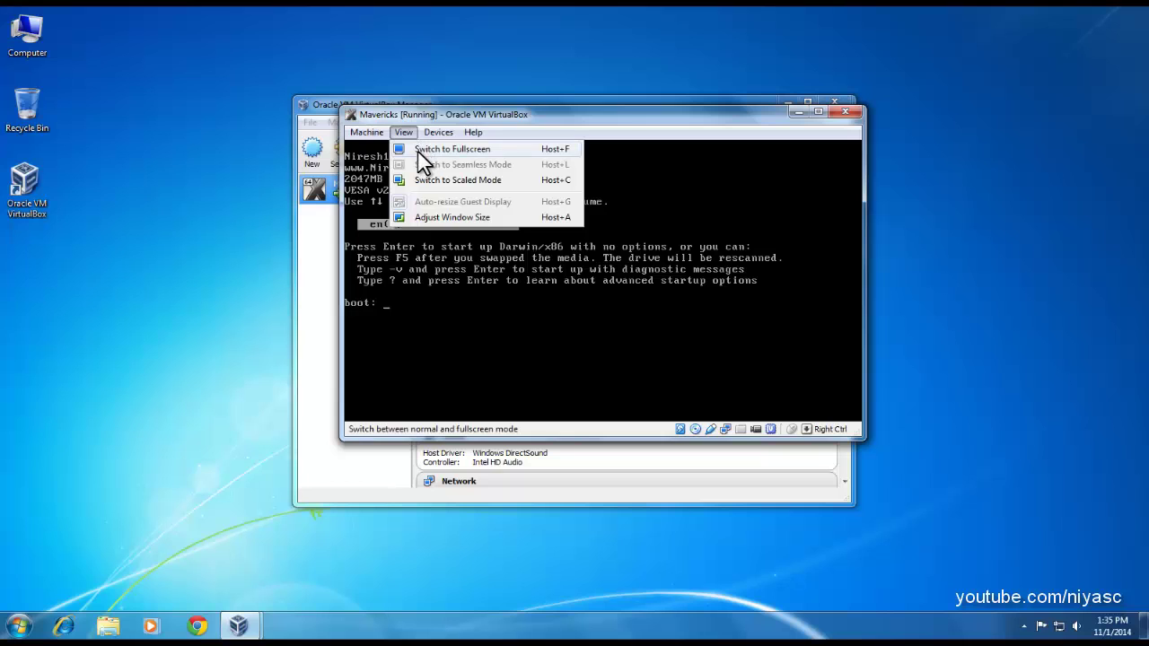
pyautogui.click(416, 150)
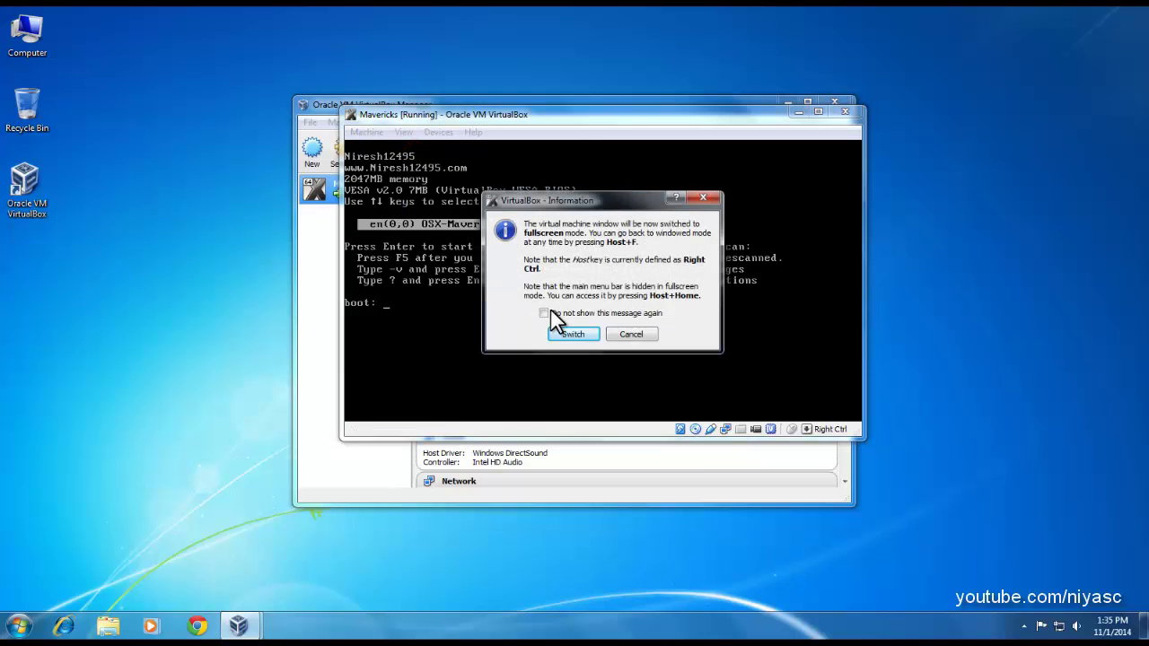
pyautogui.click(571, 334)
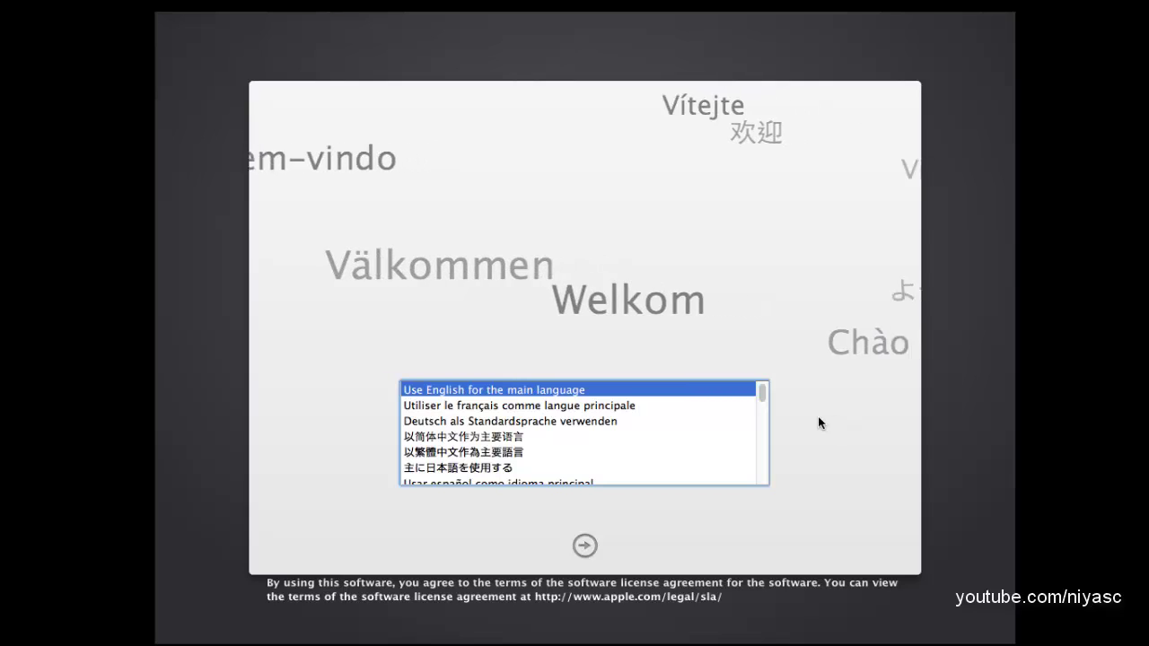
# Begin the OS X installation with English as the main language and agree to the software license
pyautogui.click(583, 545)
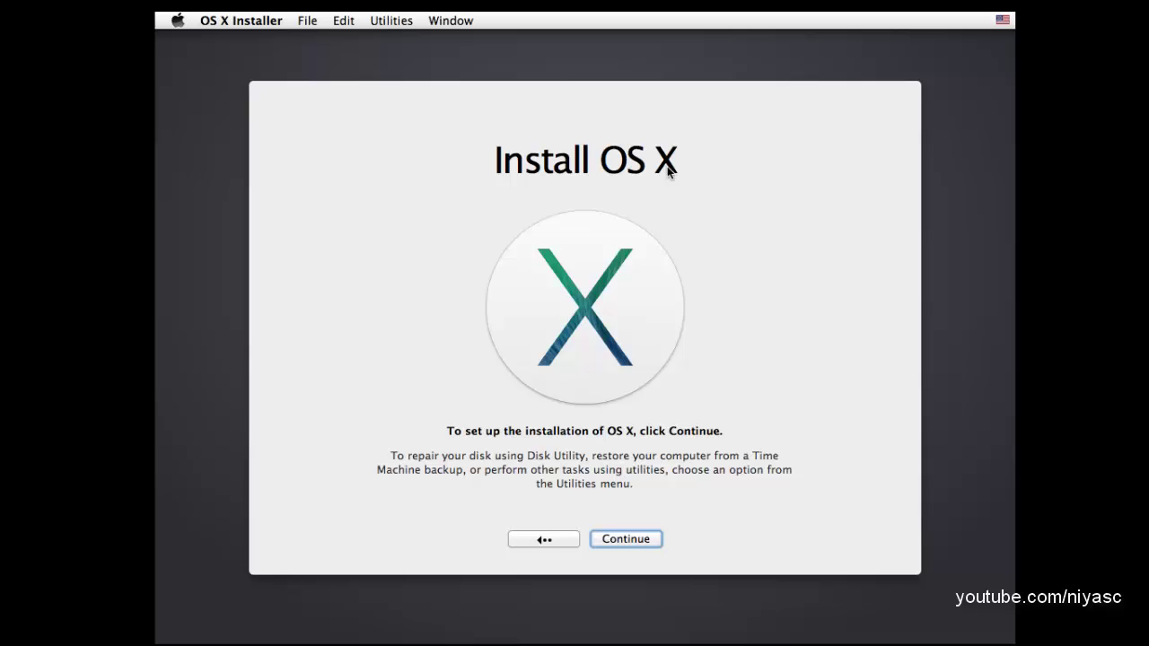
pyautogui.click(626, 537)
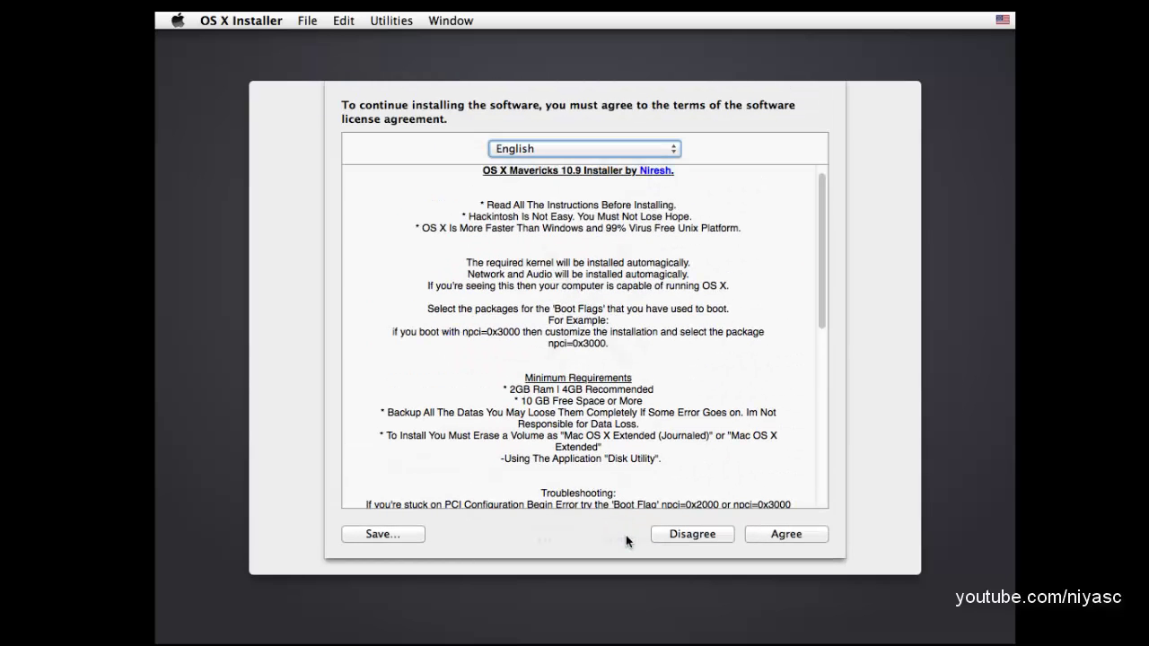
pyautogui.click(779, 536)
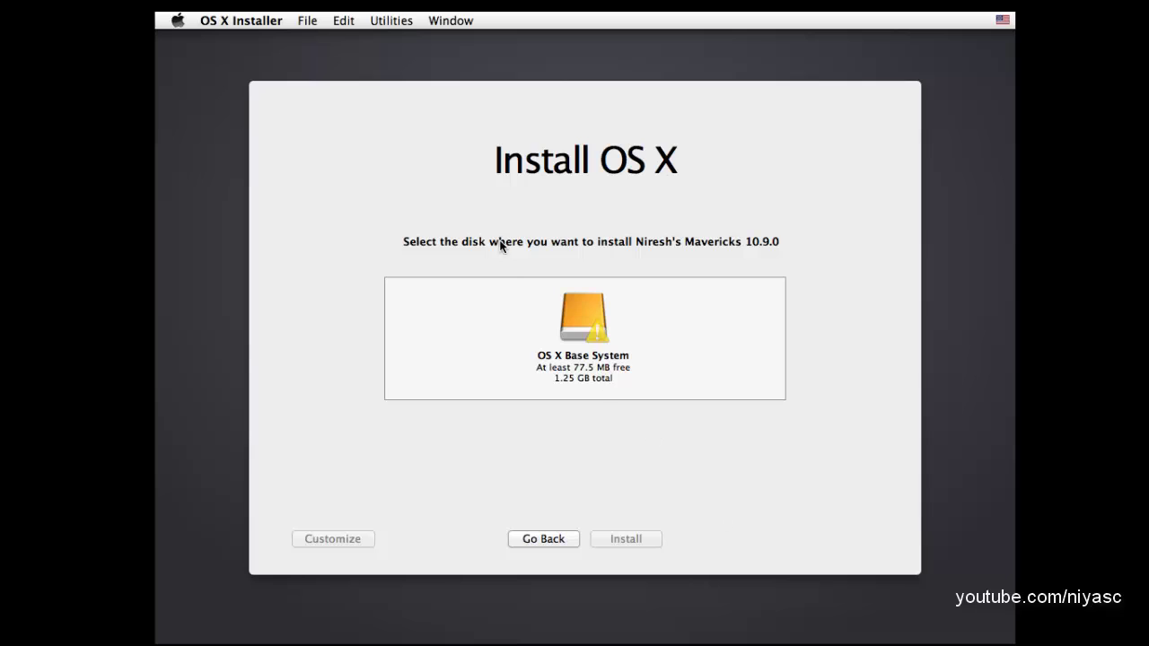
# Open Disk Utility and choose the 1 Partition layout for the 21.47 GB VBOX HARDDISK
pyautogui.click(397, 19)
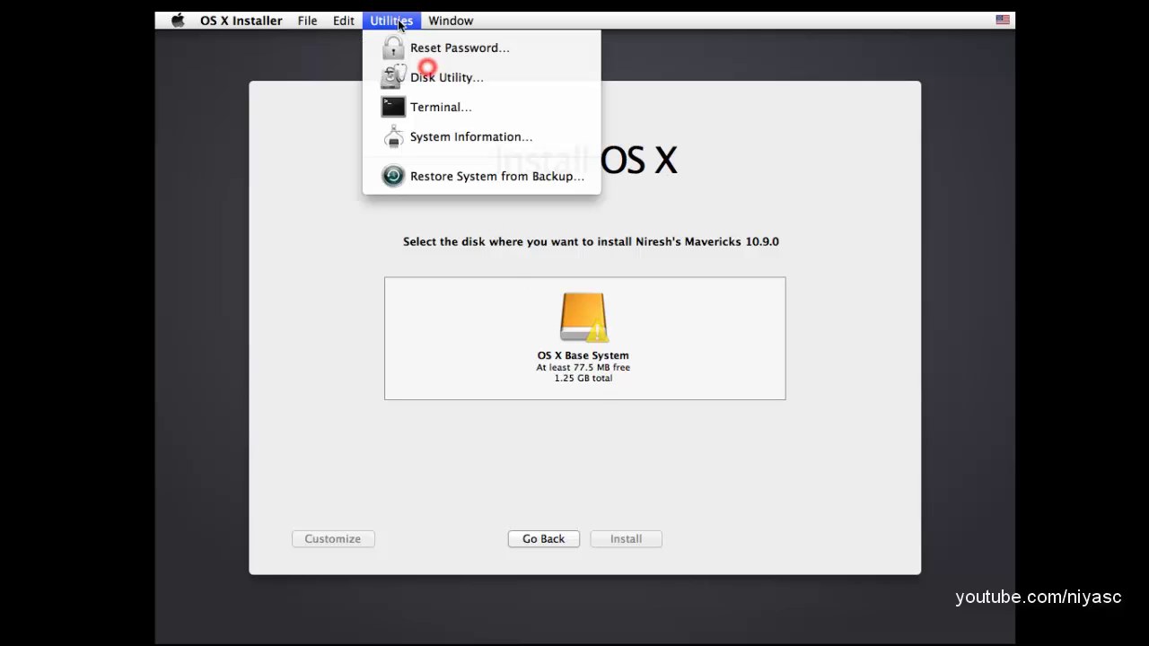
pyautogui.click(460, 85)
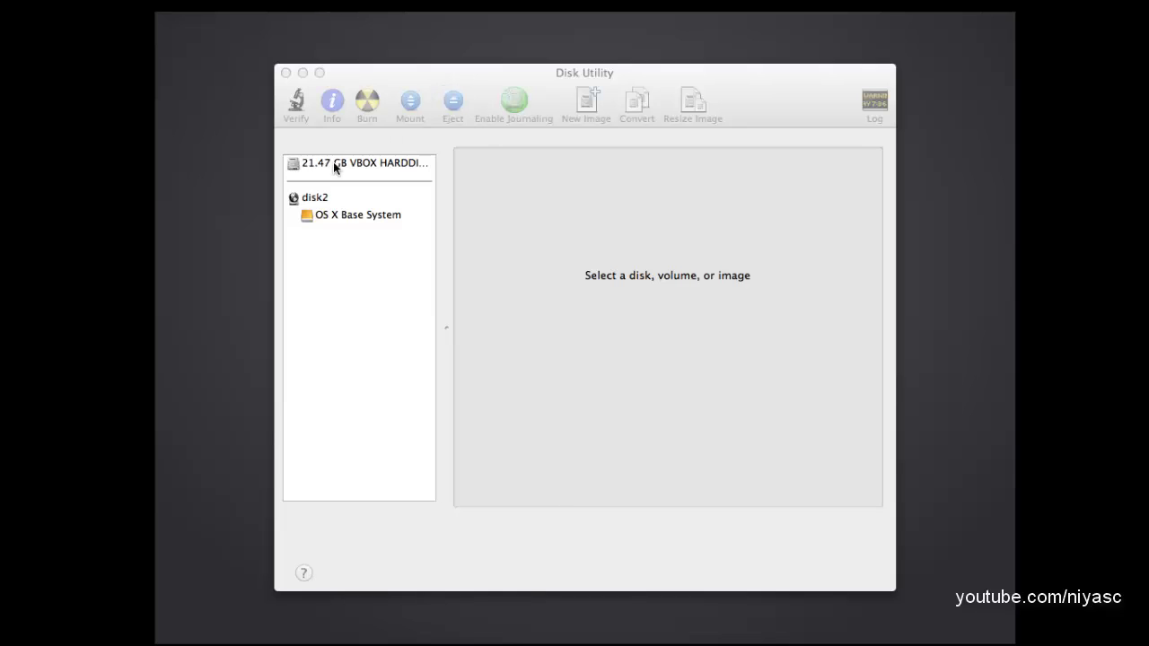
pyautogui.click(372, 164)
pyautogui.click(404, 167)
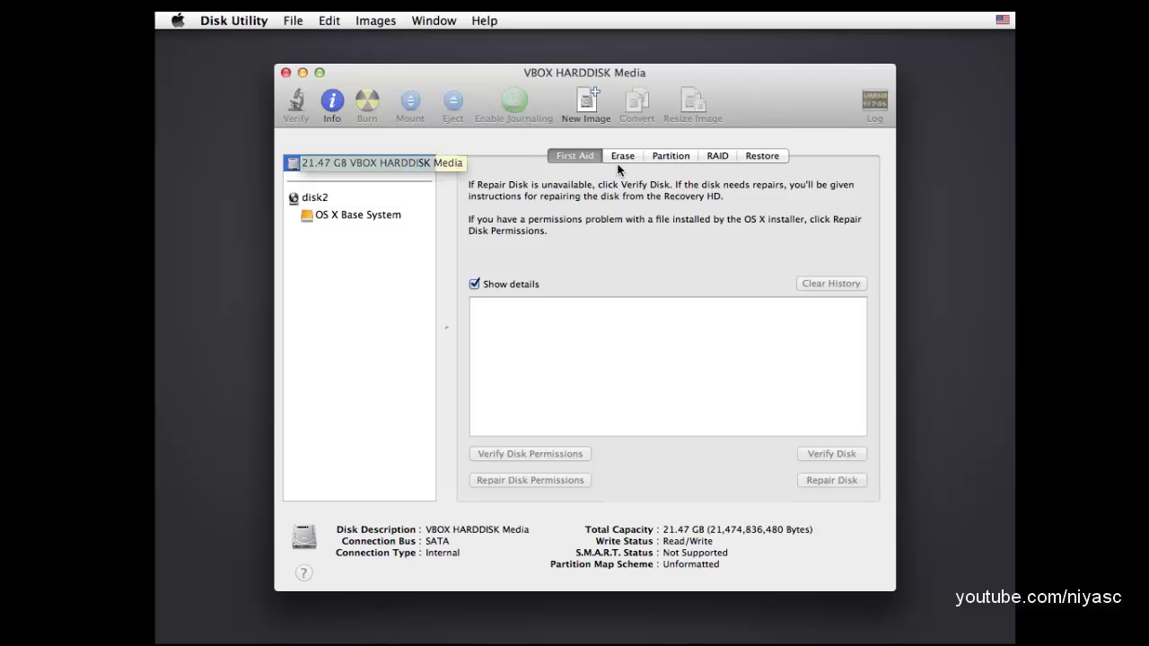
pyautogui.click(668, 158)
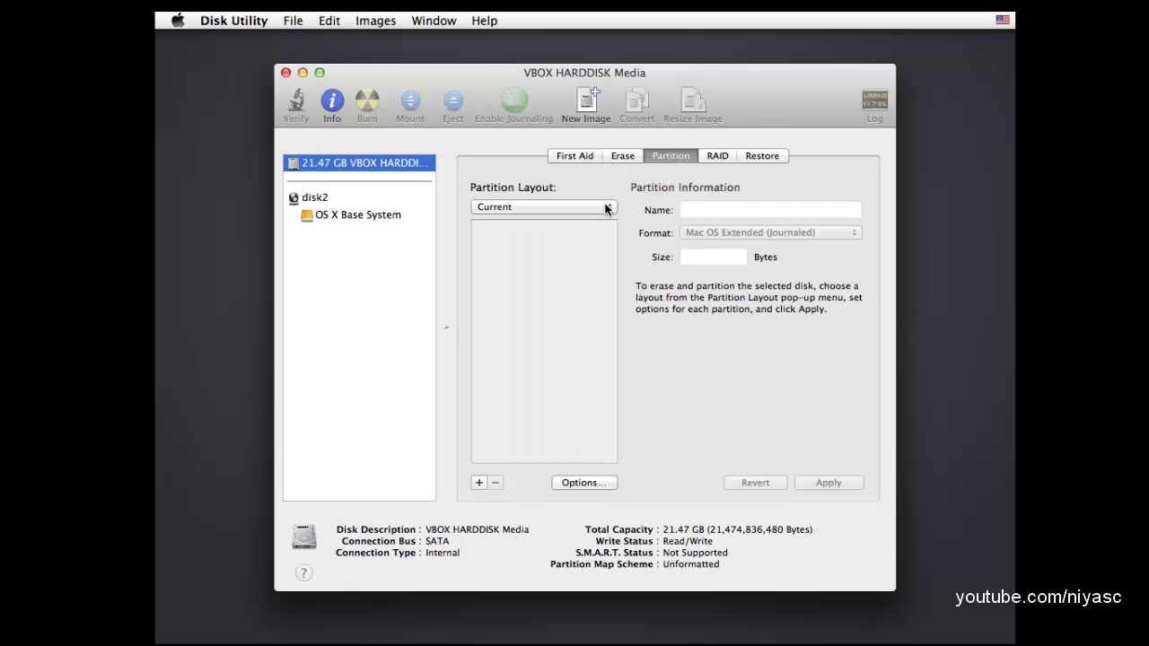
pyautogui.click(606, 208)
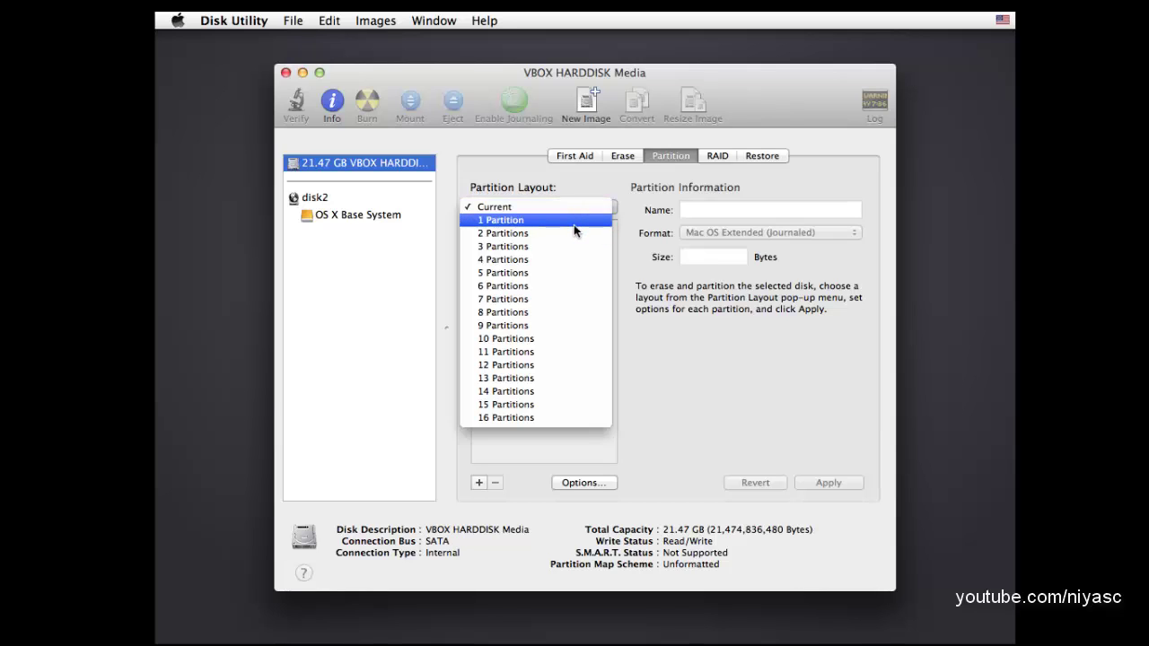
pyautogui.click(573, 225)
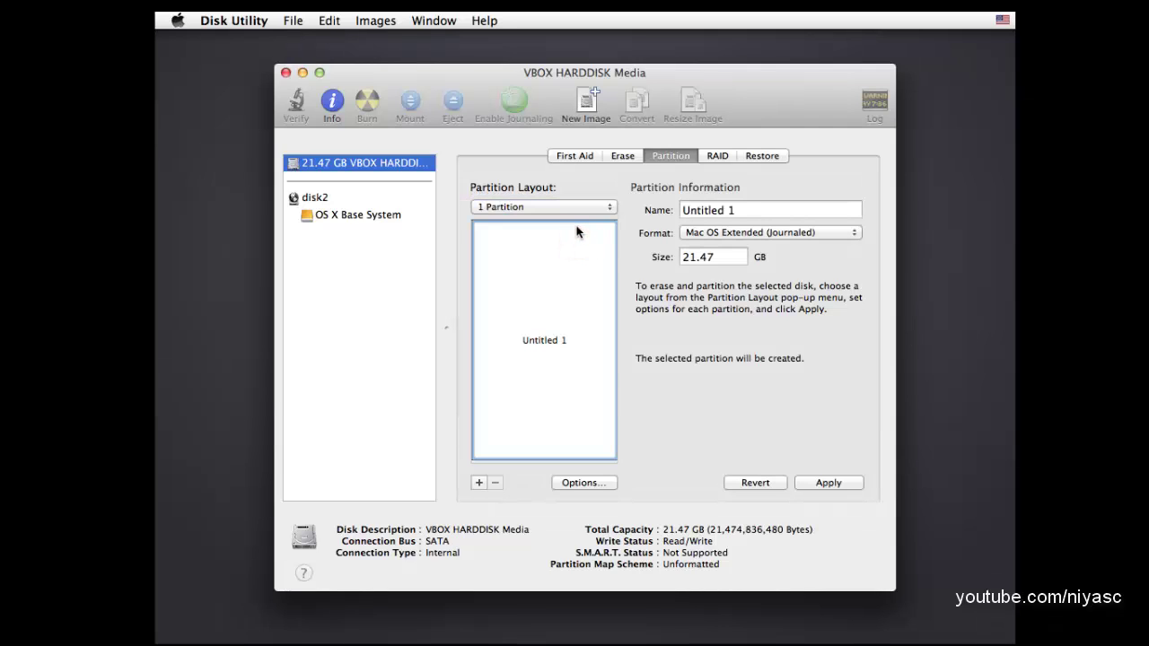
# Name the new partition Mac HD, apply the layout and confirm partitioning of the VBOX HARDDISK
pyautogui.click(735, 212)
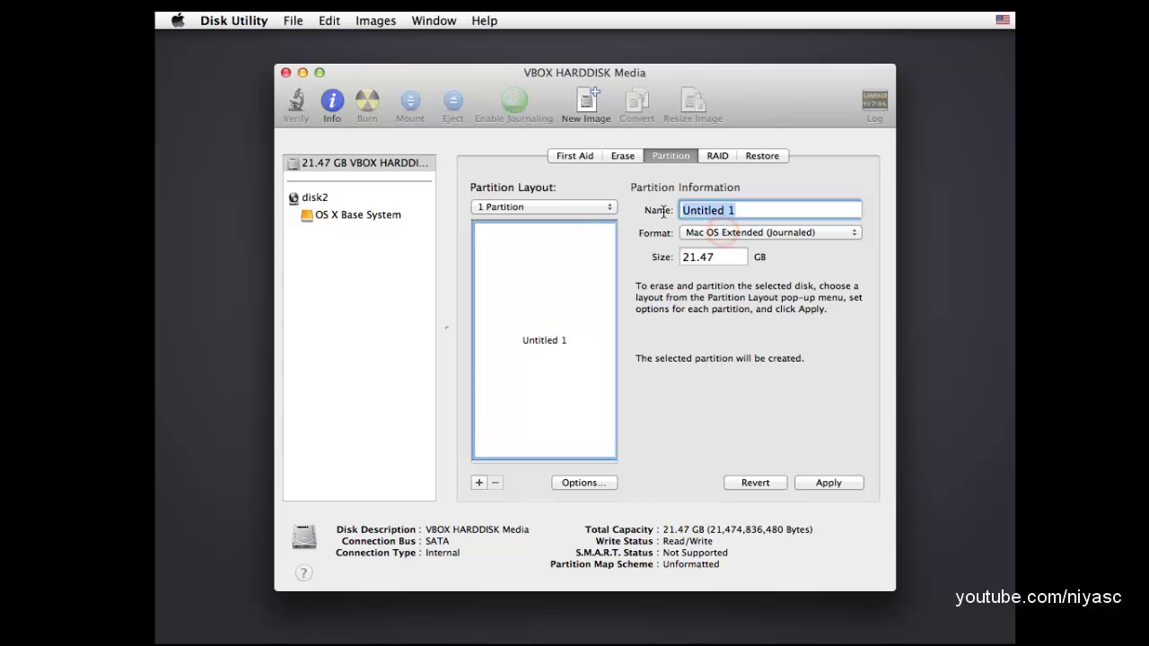
pyautogui.press('BackSpace')
pyautogui.write('Ma')
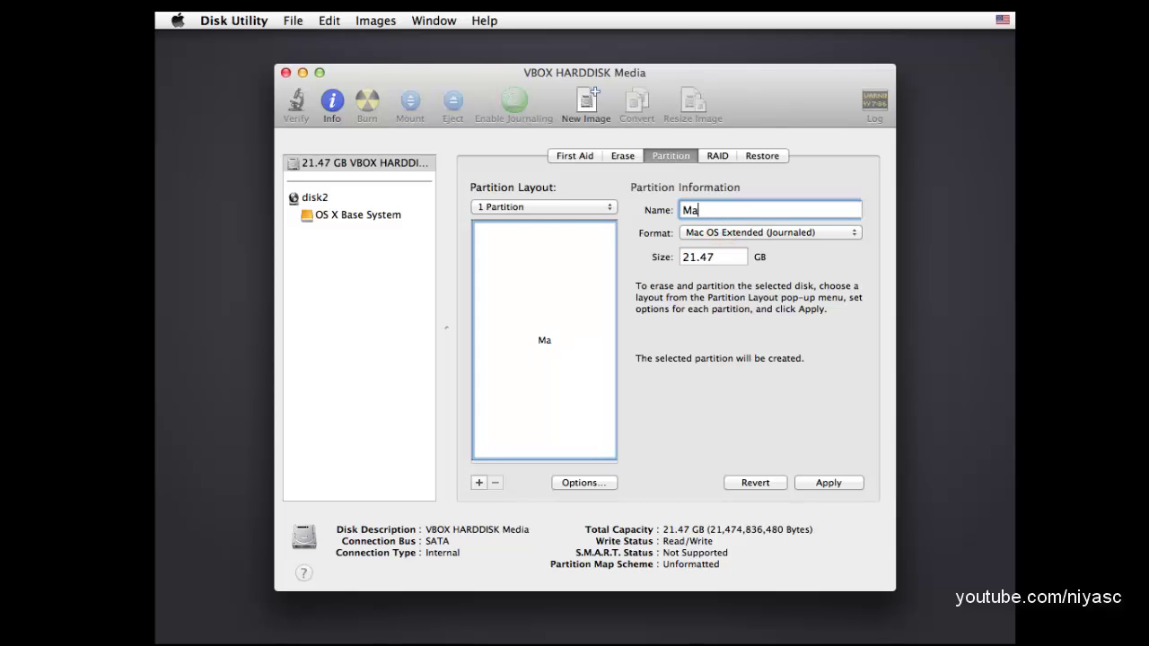
pyautogui.write('c HD')
pyautogui.click(818, 480)
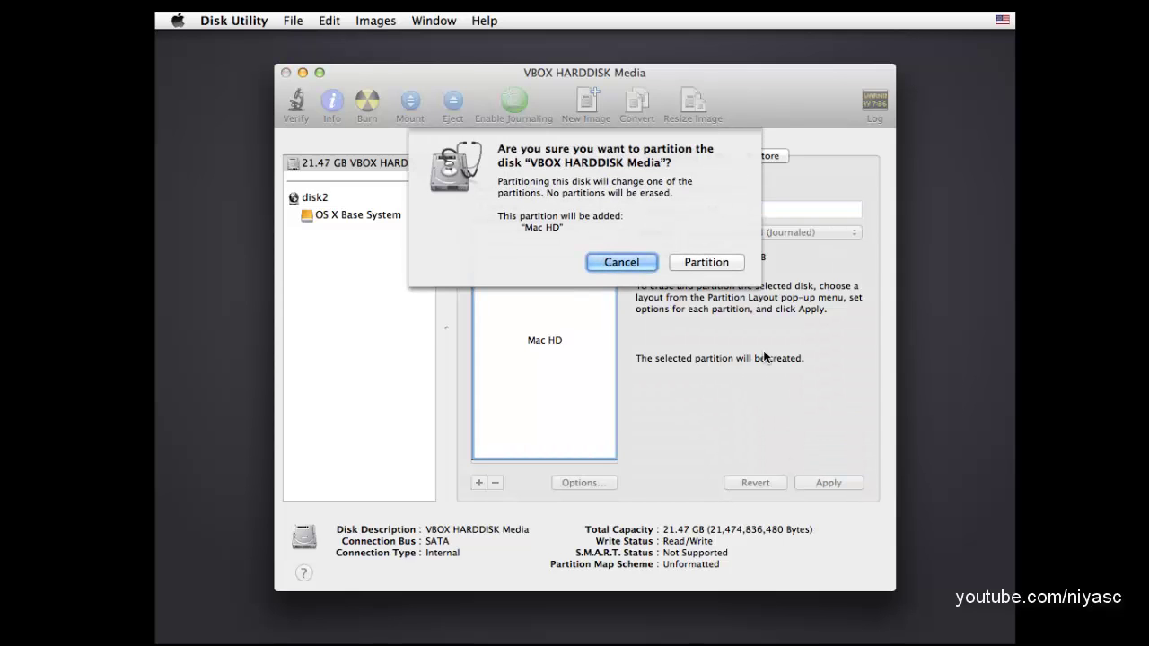
pyautogui.click(698, 268)
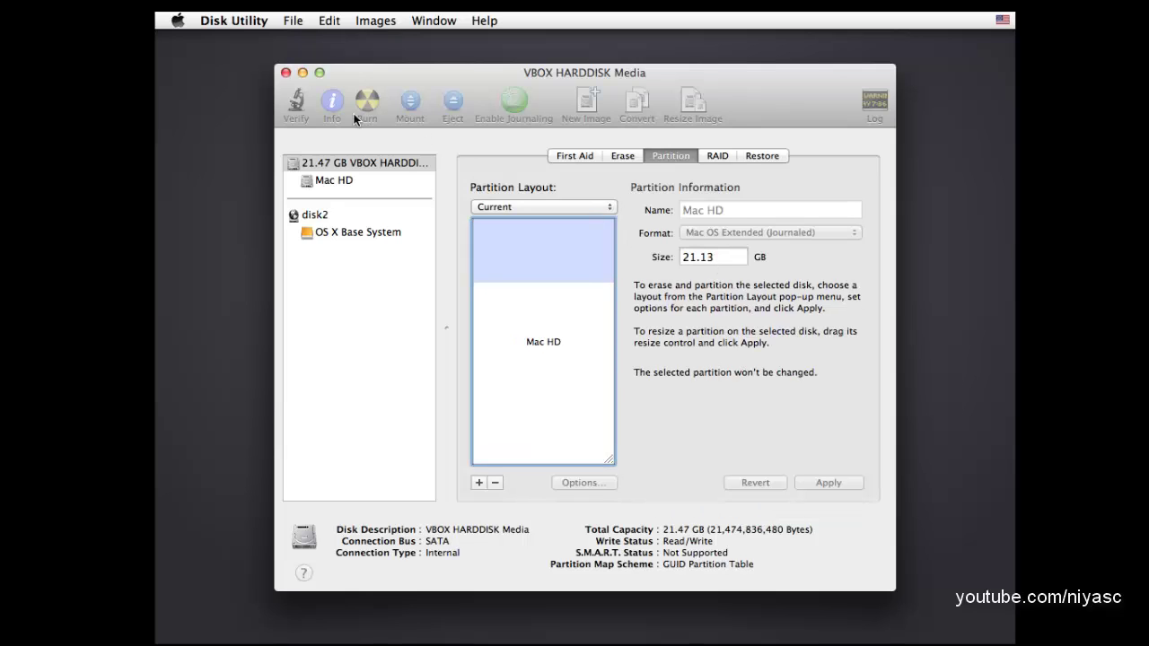
# Close Disk Utility and install Niresh's Mavericks 10.9.0 on the Mac HD disk
pyautogui.click(285, 73)
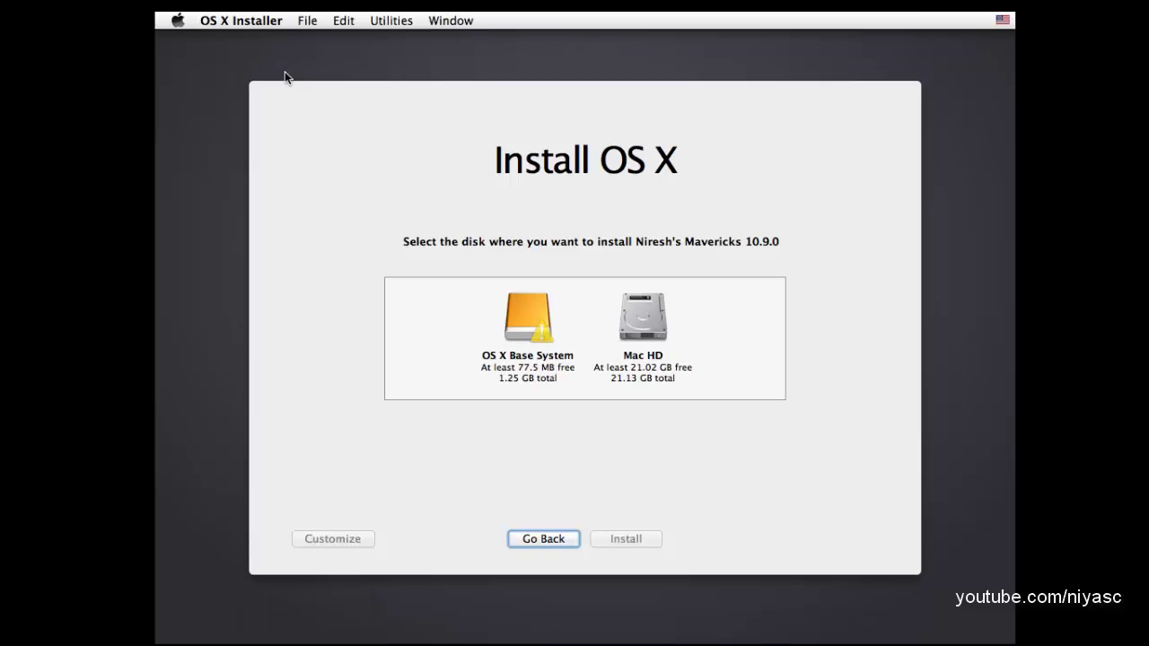
pyautogui.click(640, 350)
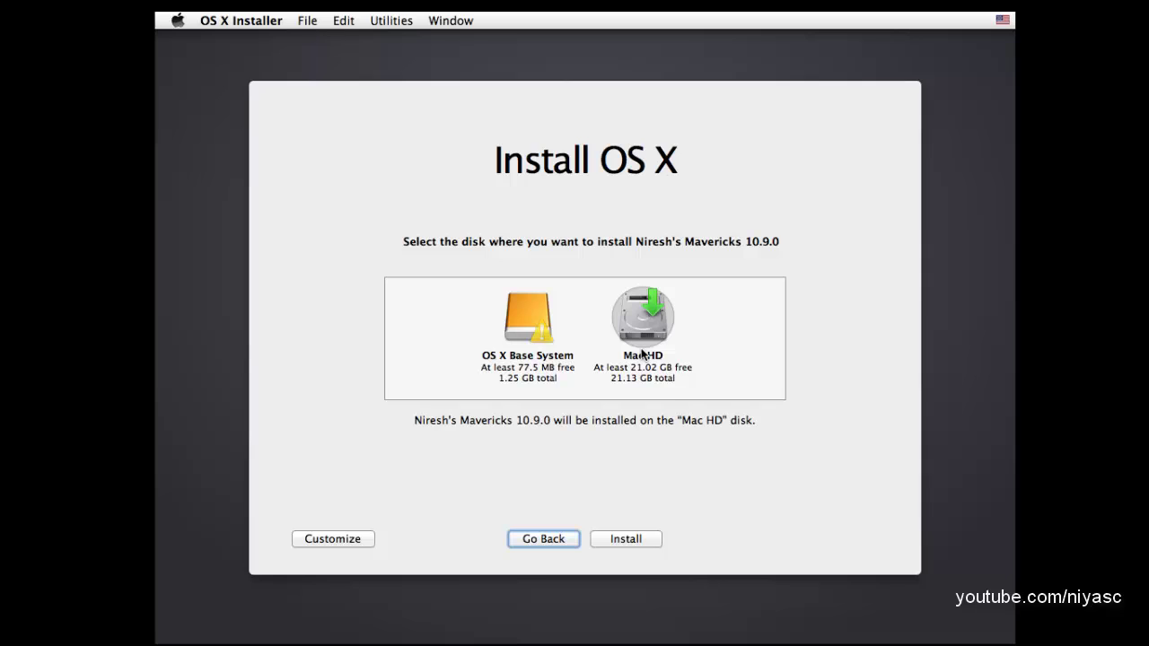
pyautogui.click(633, 538)
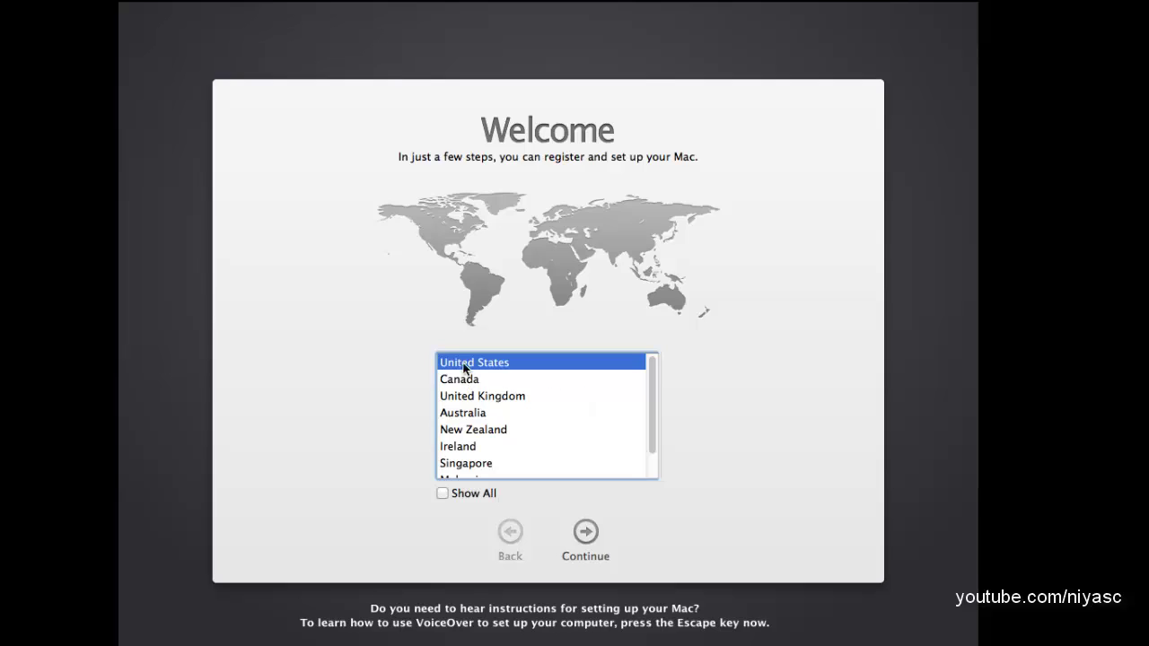
# Accept United States as the country and U.S. as the keyboard layout, and continue without transferring any information
pyautogui.click(585, 539)
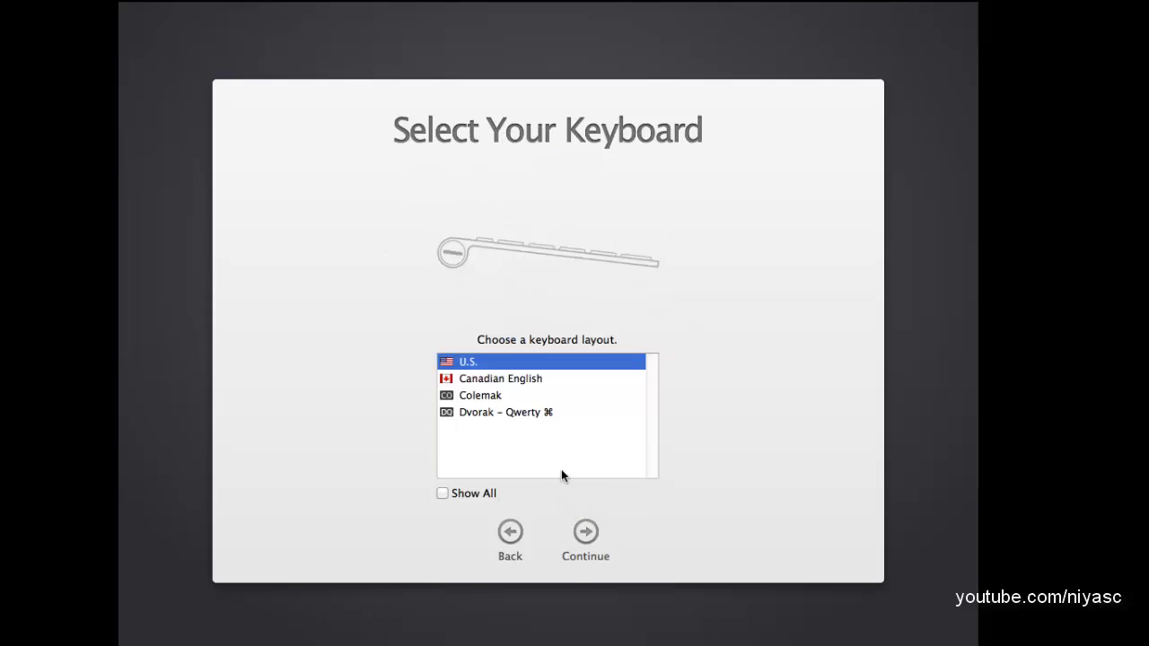
pyautogui.click(584, 537)
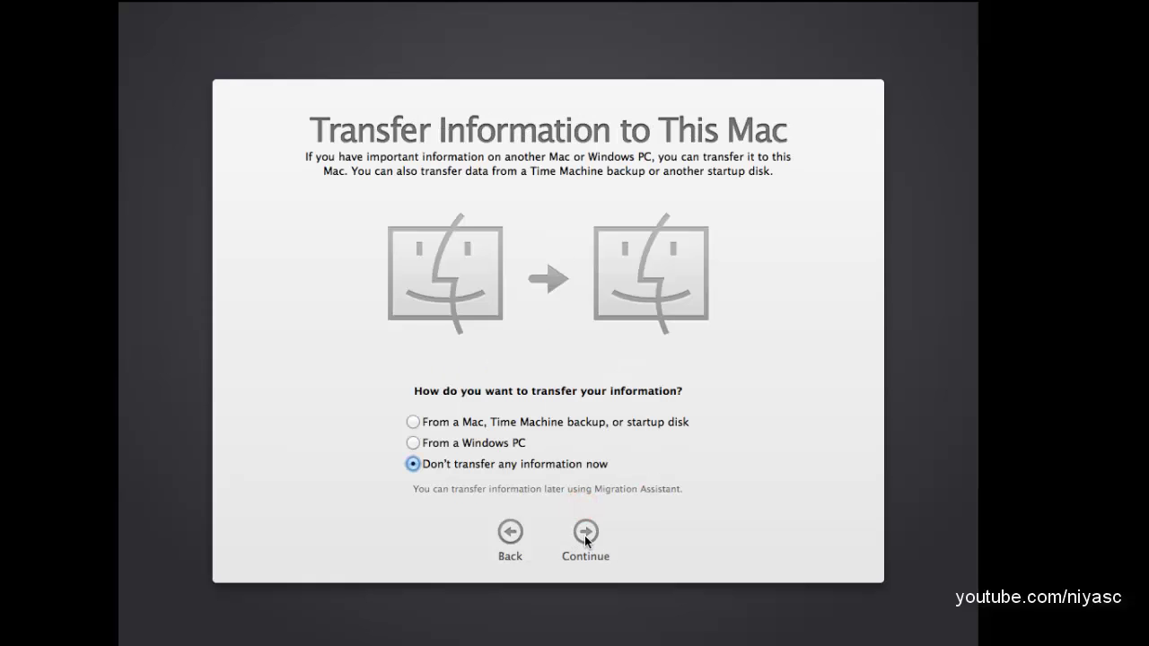
pyautogui.click(583, 535)
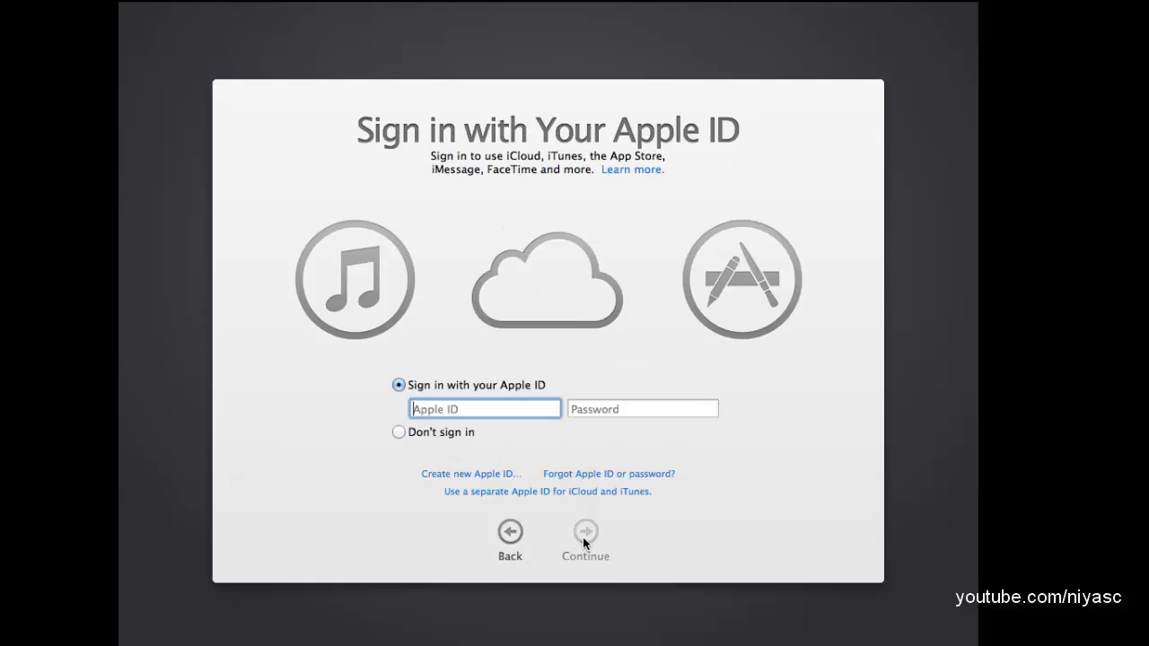
# Skip signing in with an Apple ID and agree to the OS X Software License Agreement
pyautogui.click(399, 432)
pyautogui.click(586, 533)
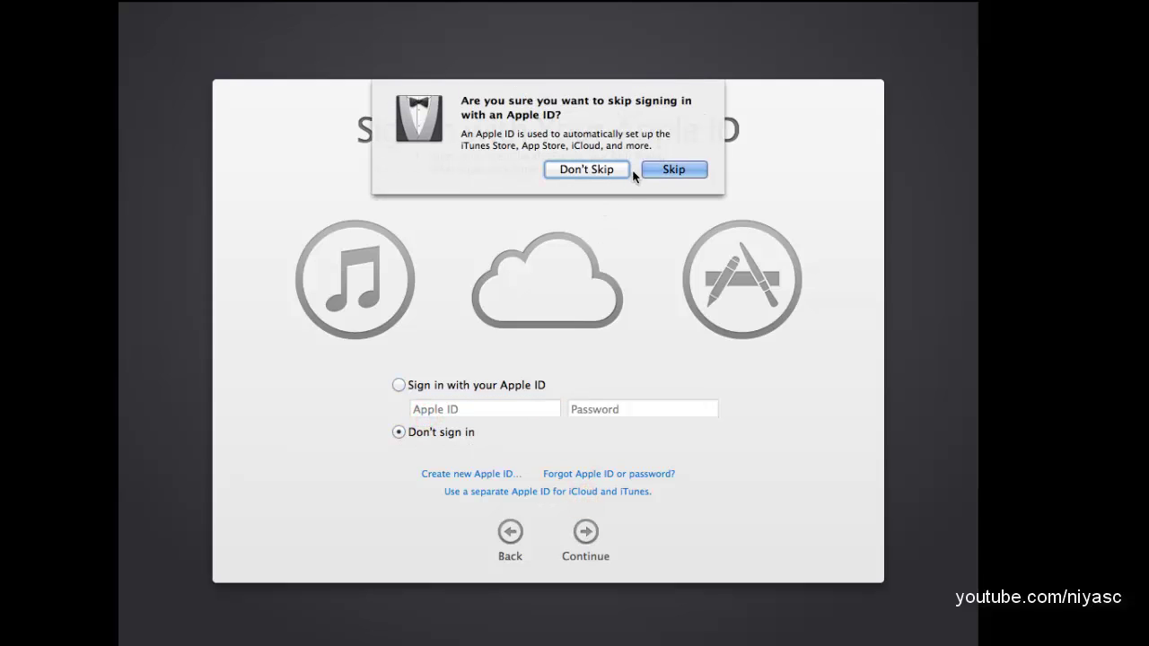
pyautogui.click(657, 169)
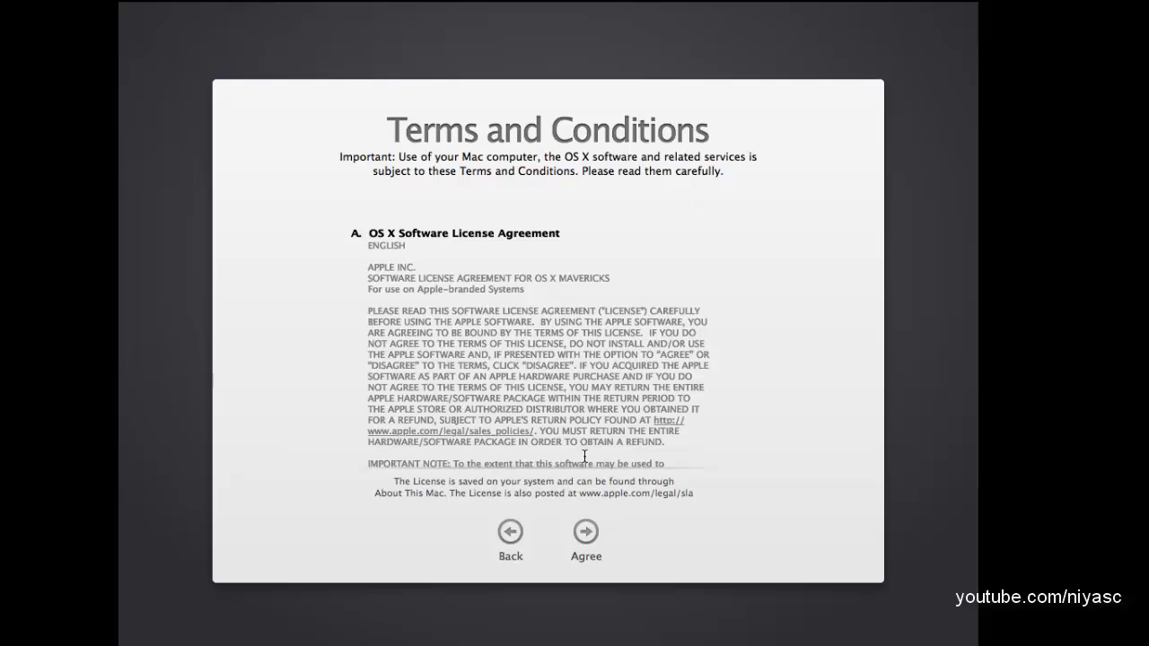
pyautogui.click(583, 533)
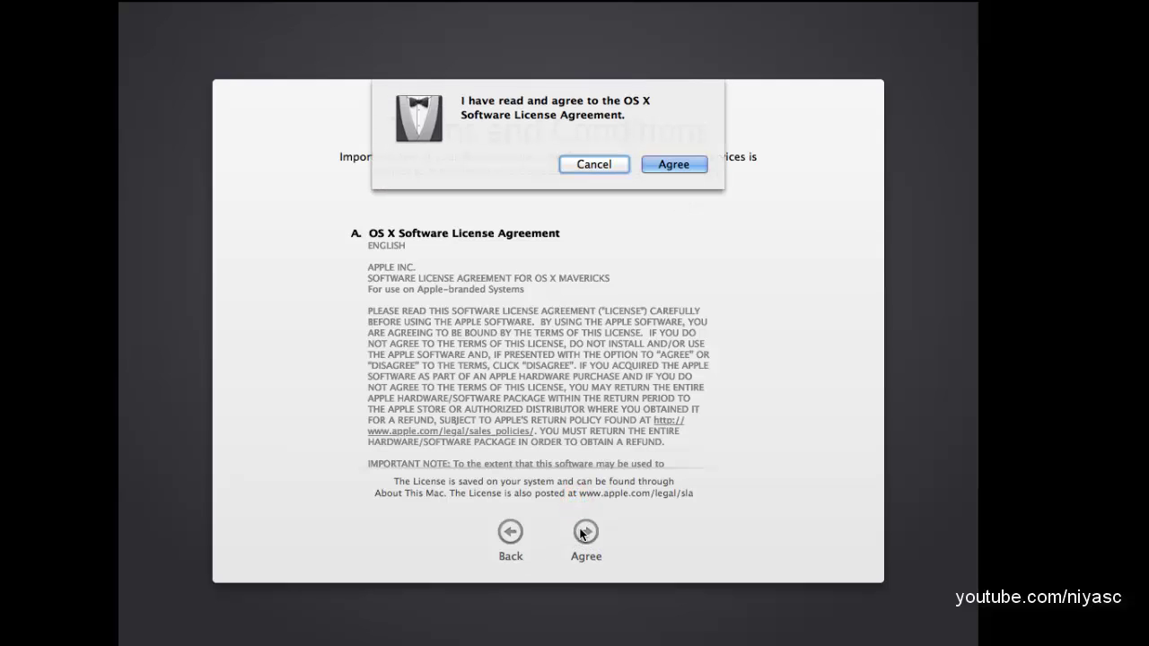
pyautogui.click(662, 162)
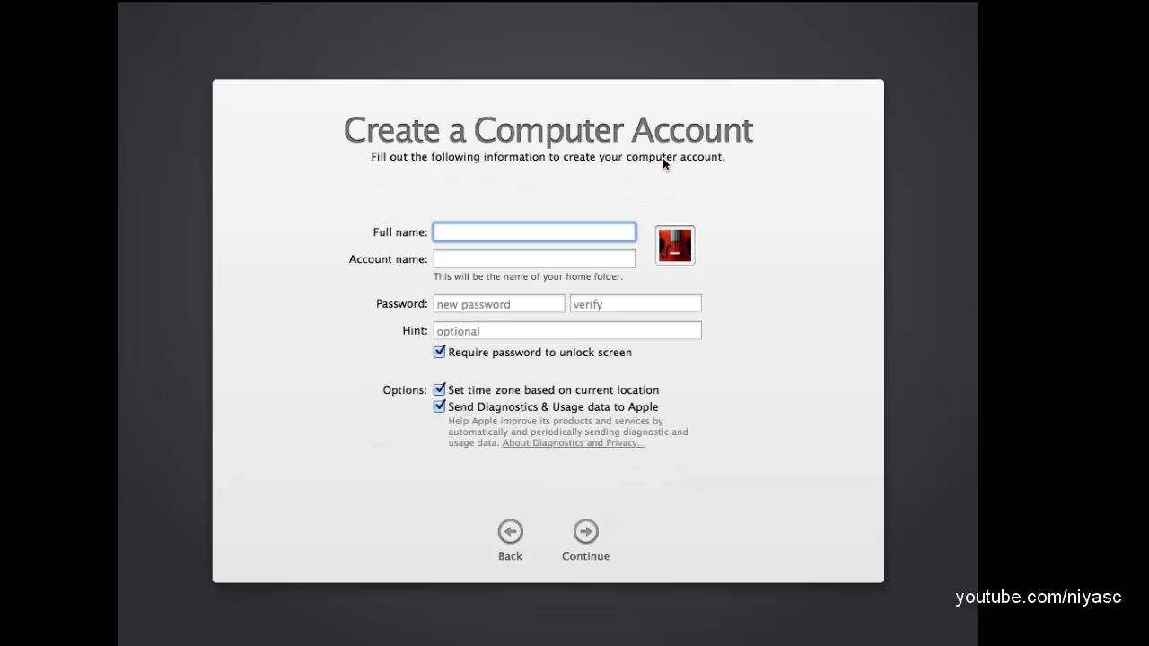
# Create the computer account with the full name and a verified account password, turning off Send Diagnostics & Usage data to Apple
pyautogui.click(517, 230)
pyautogui.write('Niyas')
pyautogui.click(481, 307)
pyautogui.write('••••••')
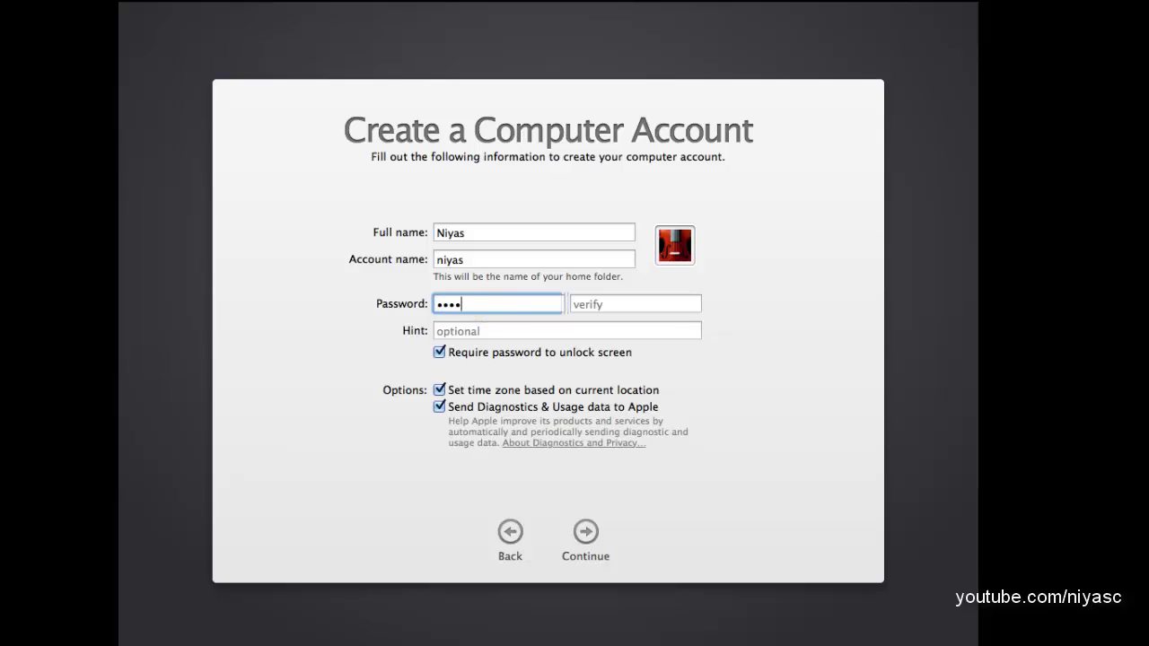
pyautogui.click(577, 305)
pyautogui.write('••••••')
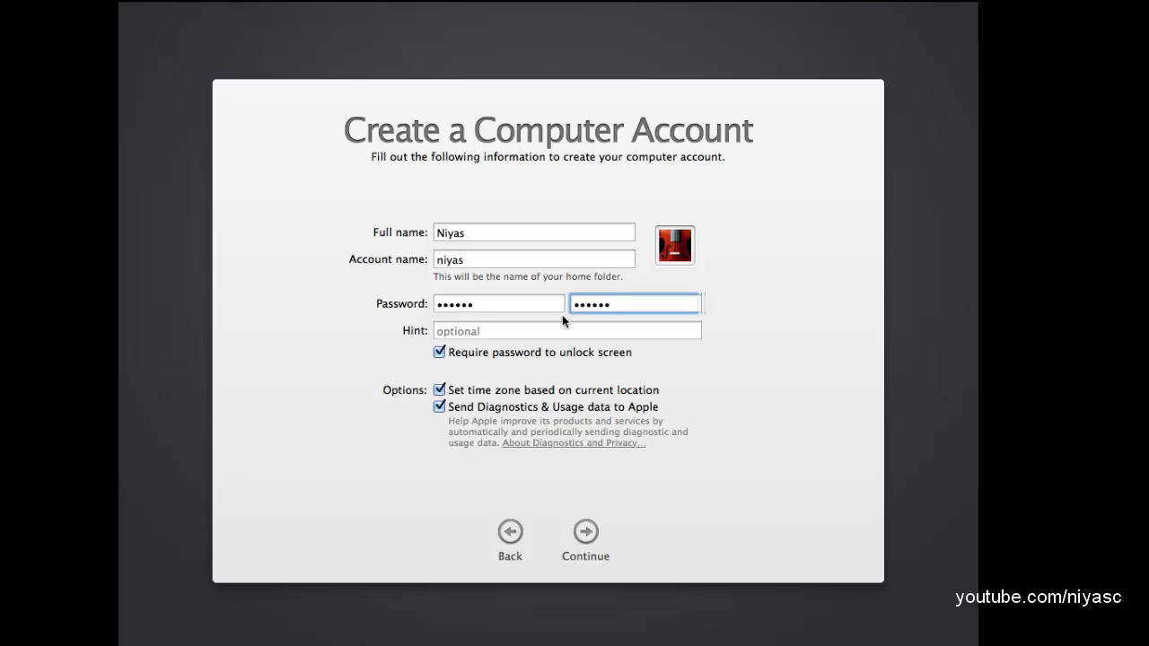
pyautogui.click(549, 406)
pyautogui.click(585, 541)
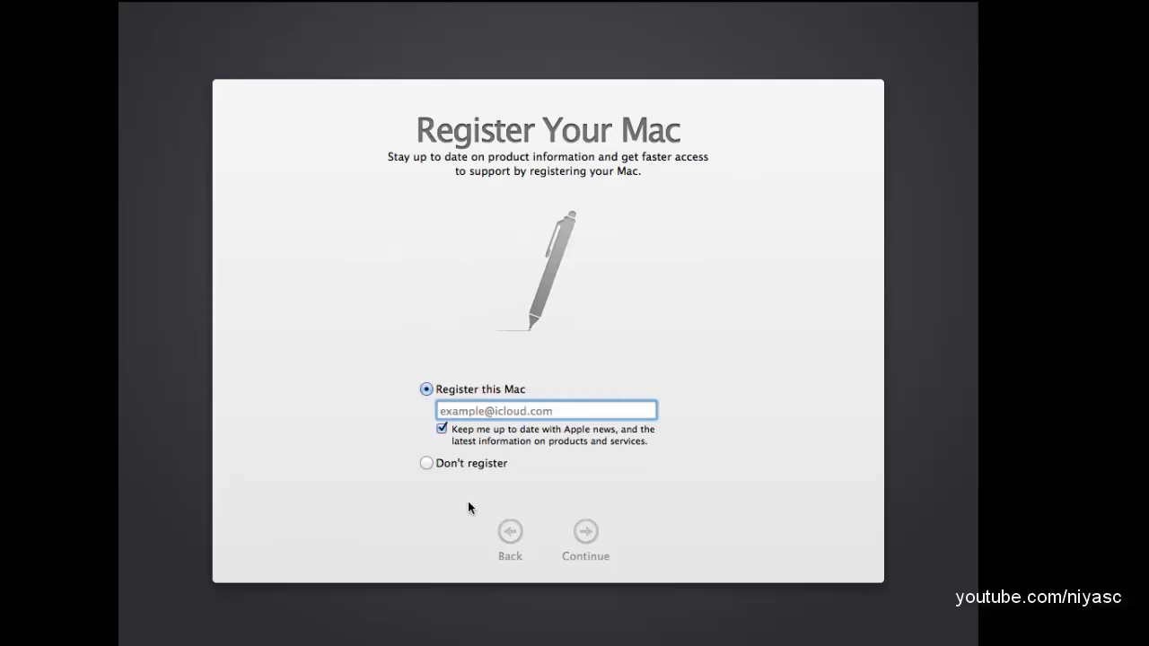
# Choose not to register this Mac and confirm skipping registration to finish the setup
pyautogui.click(426, 463)
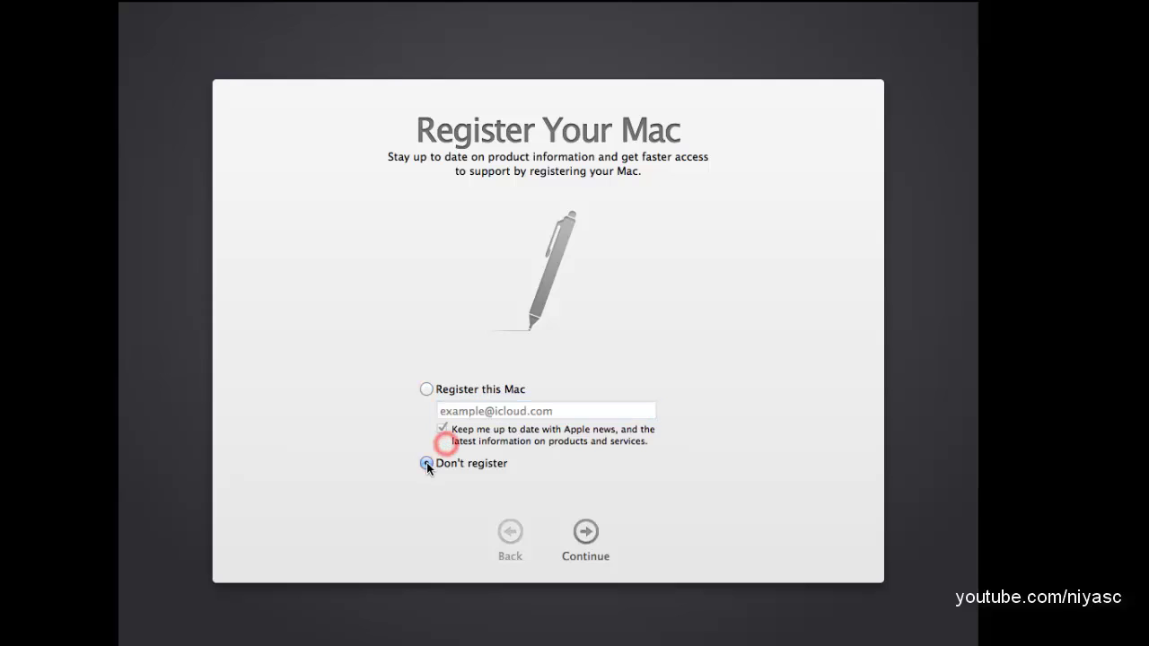
pyautogui.click(579, 531)
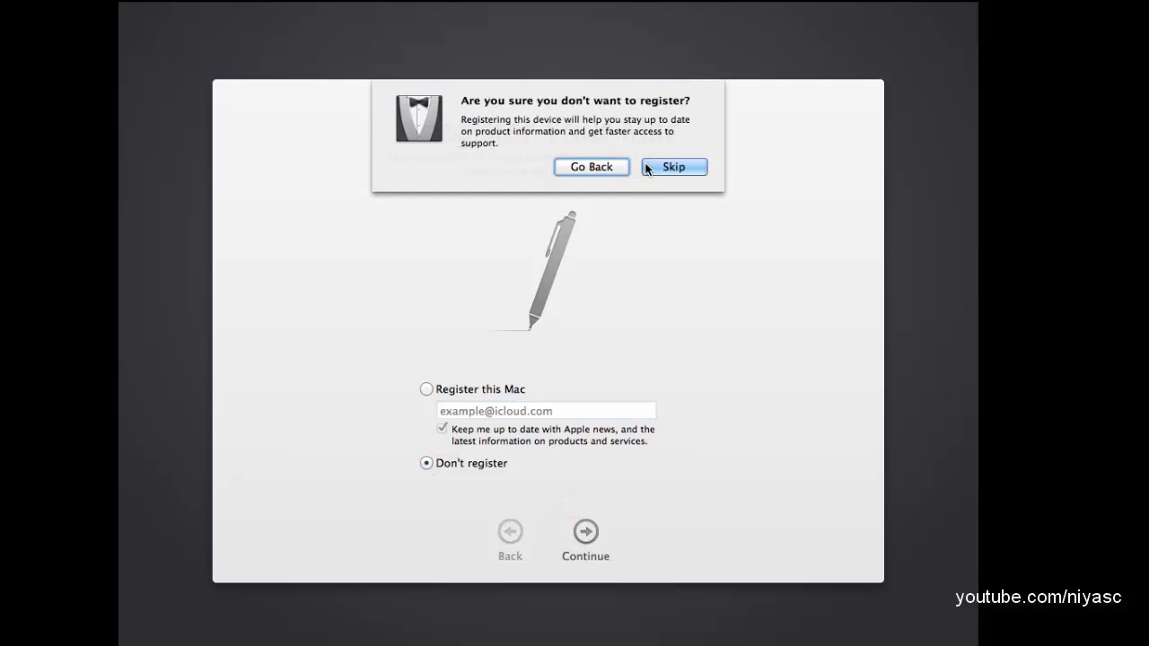
pyautogui.click(659, 165)
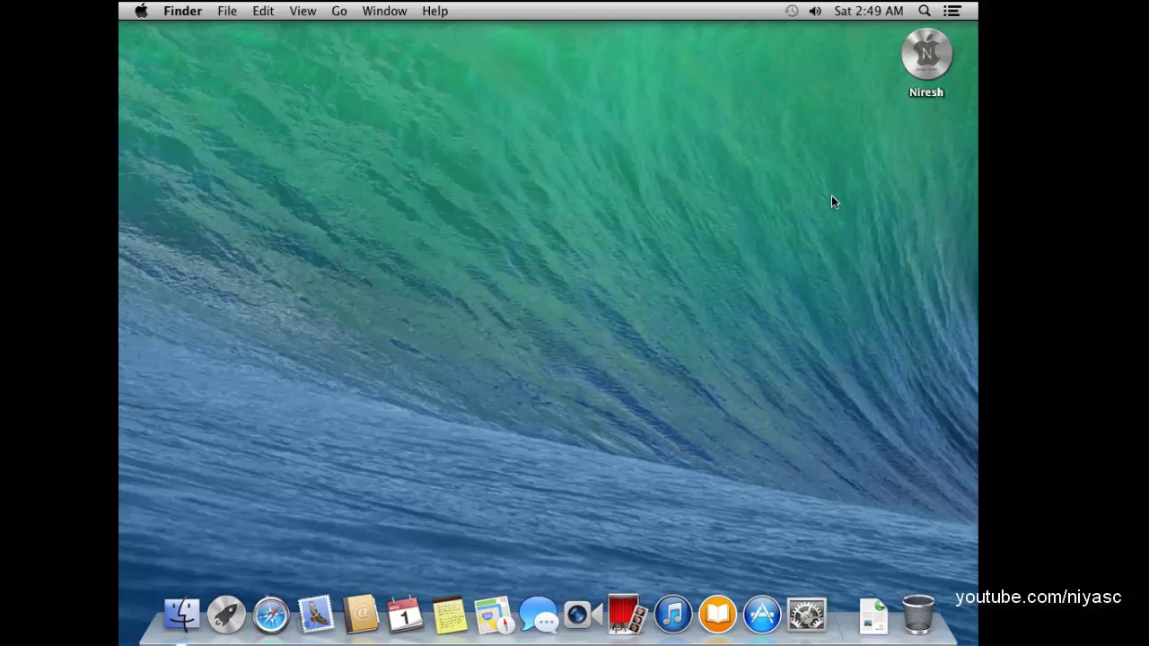
# Look through the OSX-Installer notifications in Notification Center and close it
pyautogui.click(958, 12)
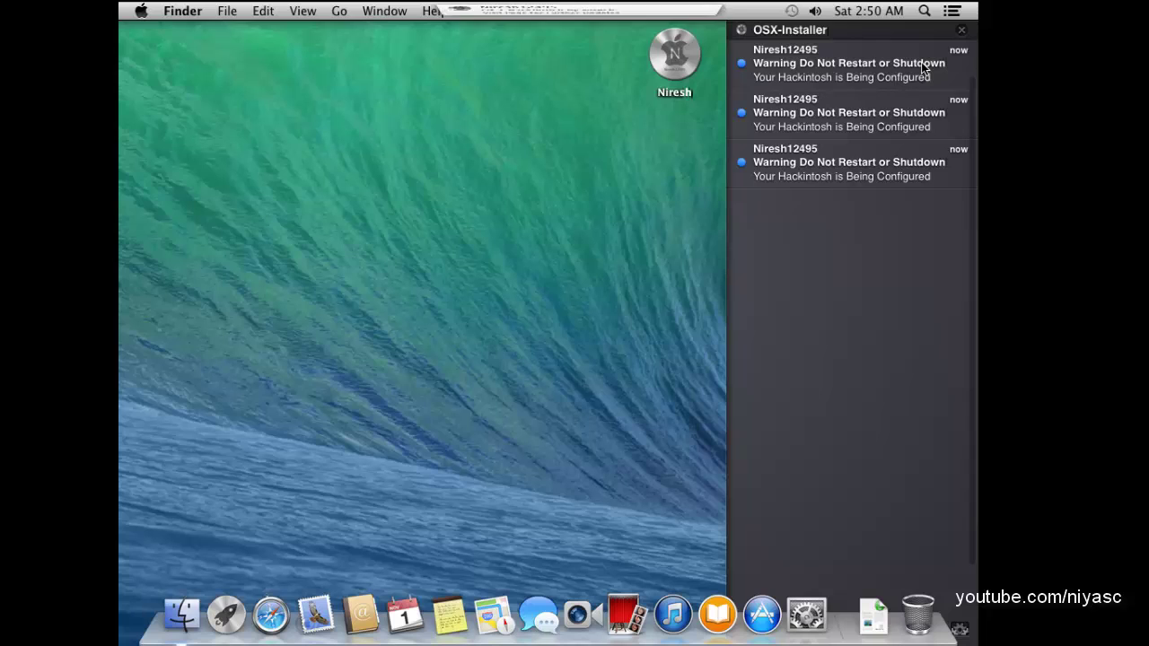
pyautogui.click(530, 189)
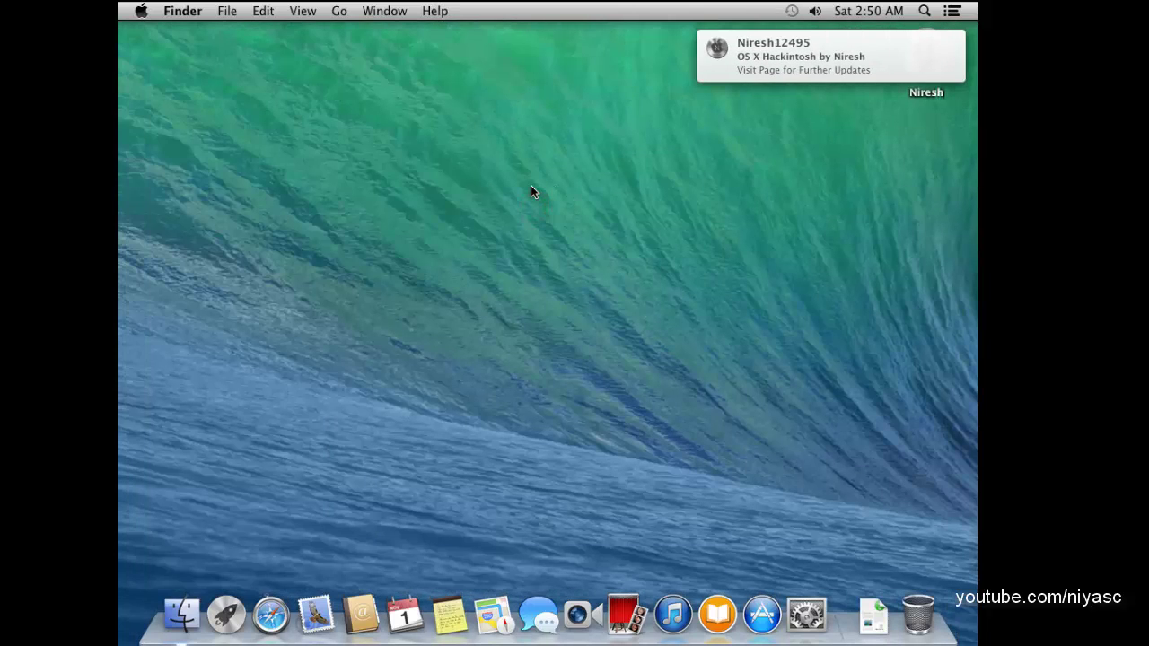